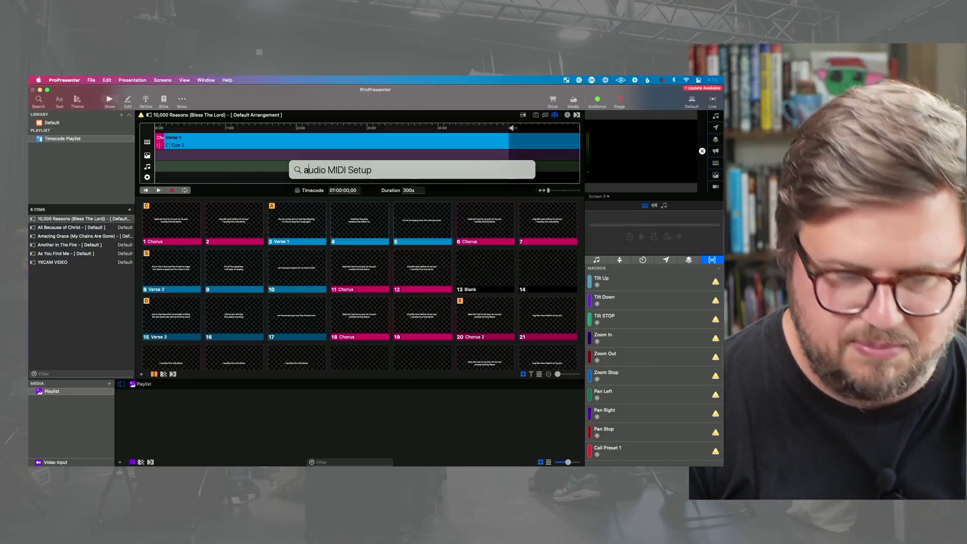
{"action": "key", "text": "Return"}
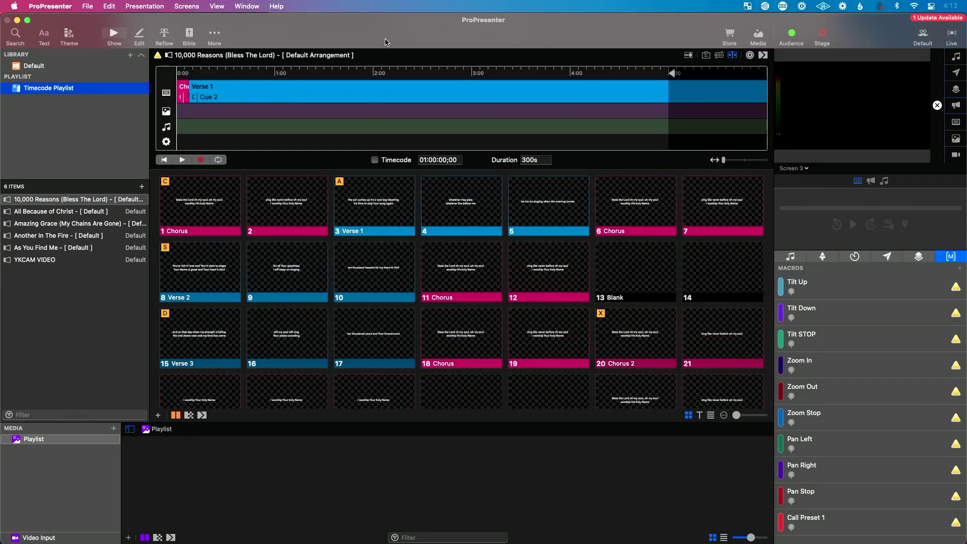
- Add a new MIDI device in ProPresenter's Devices preferences
{"action": "key", "text": "super+comma"}
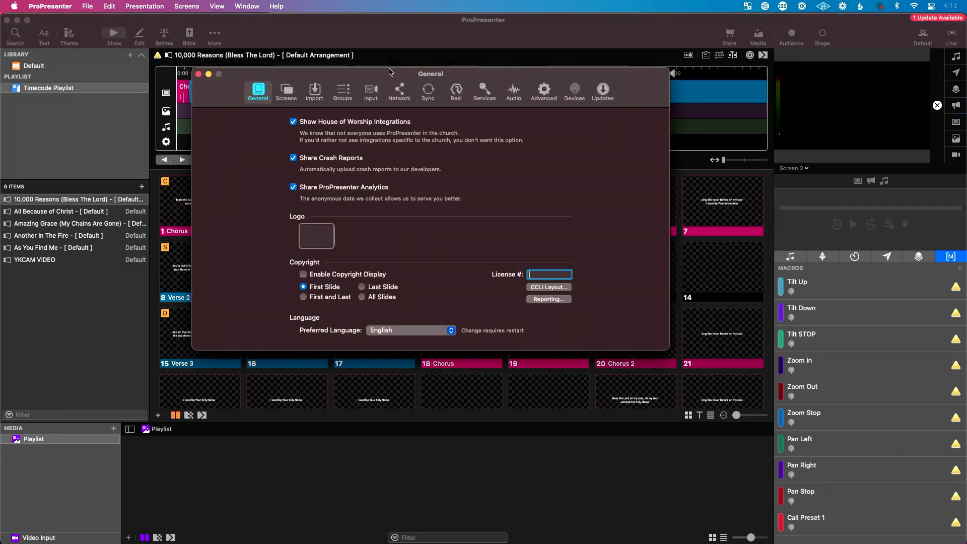
{"action": "left_click", "coordinate": [575, 92]}
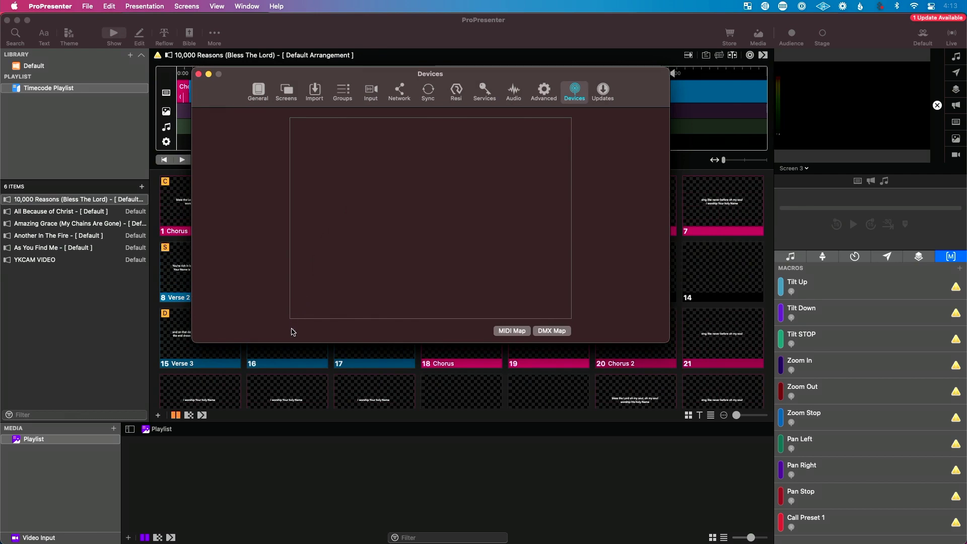
{"action": "left_click", "coordinate": [310, 347]}
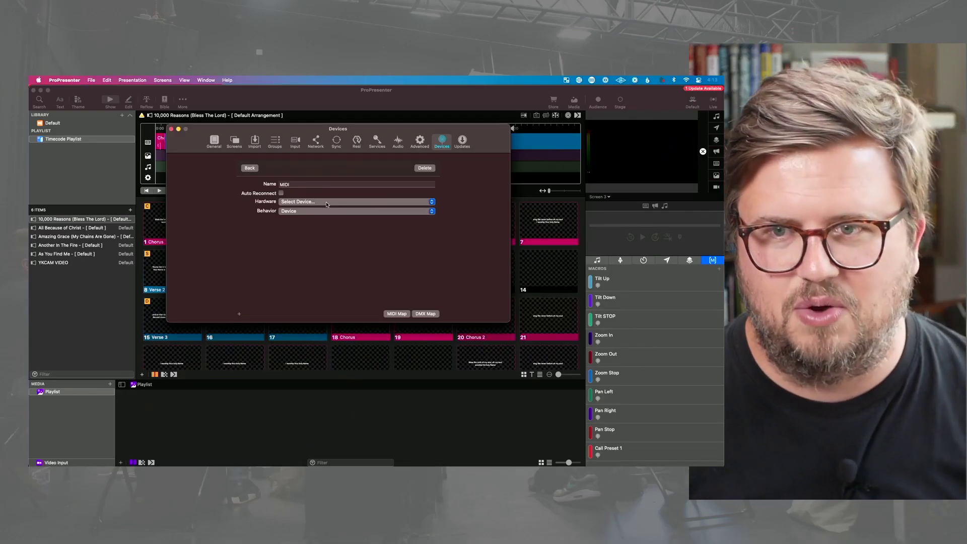
- Name the device Ableton with CoreMIDI Device hardware, then bring Audio MIDI Setup forward
{"action": "double_click", "coordinate": [296, 185]}
{"action": "type", "text": "Ableton"}
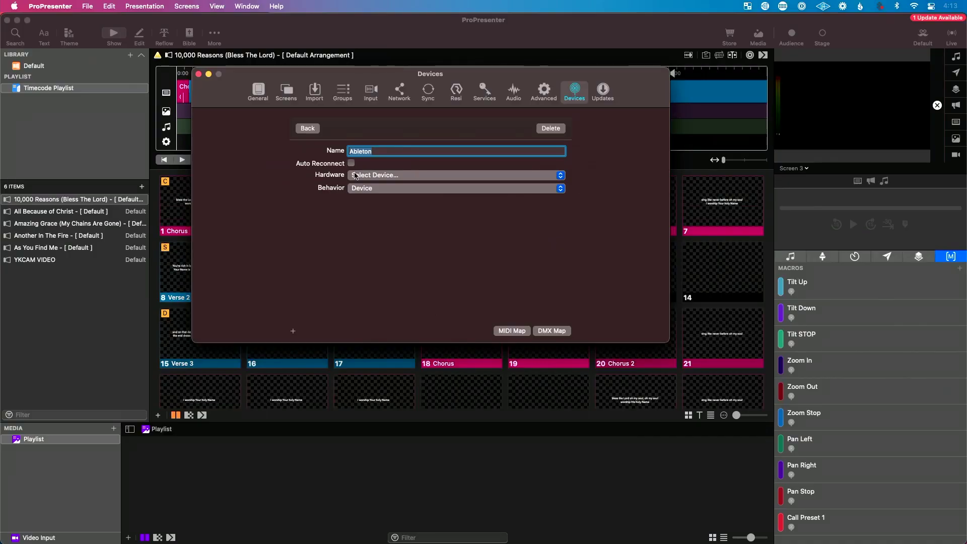
{"action": "left_click", "coordinate": [363, 175]}
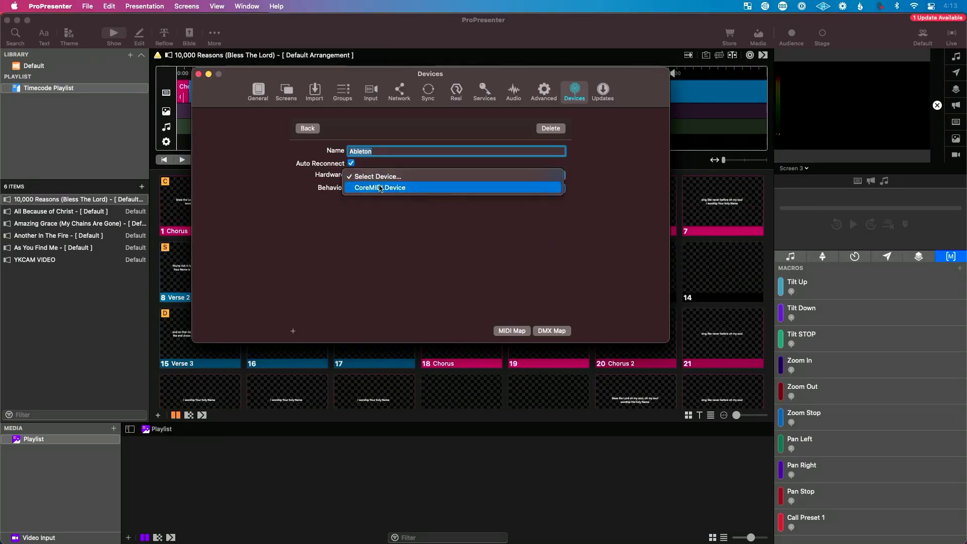
{"action": "left_click", "coordinate": [381, 188]}
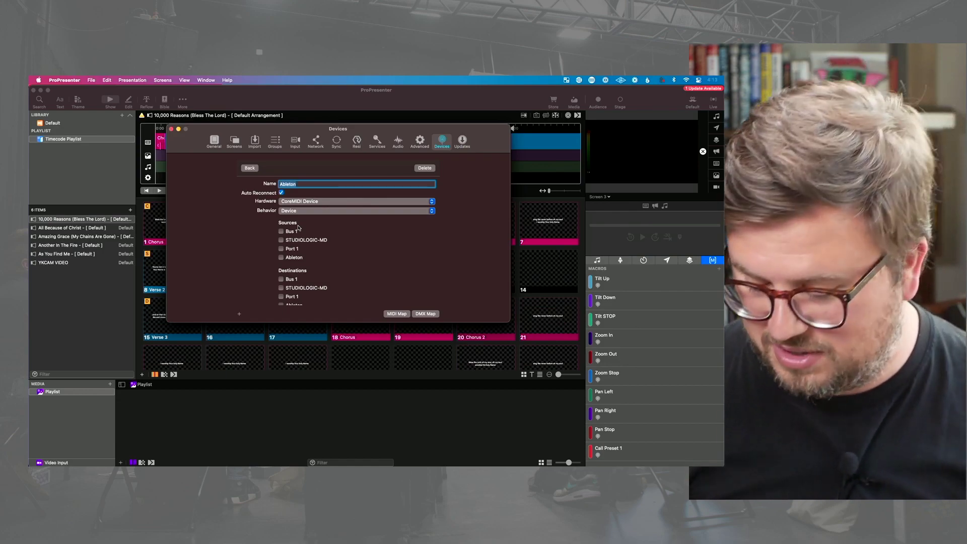
{"action": "scroll", "coordinate": [375, 211], "scroll_direction": "down", "scroll_amount": 2}
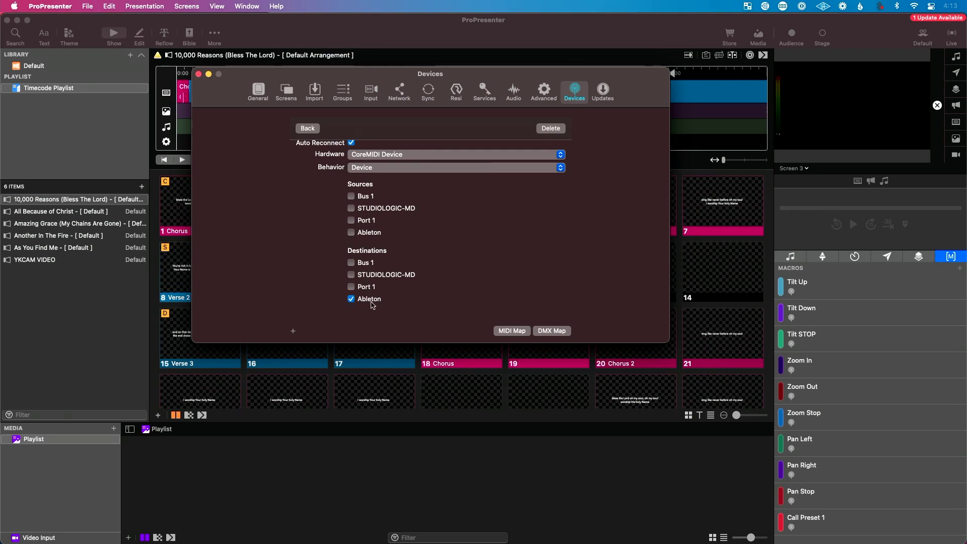
{"action": "key", "text": "super+Tab"}
{"action": "key", "text": "Tab"}
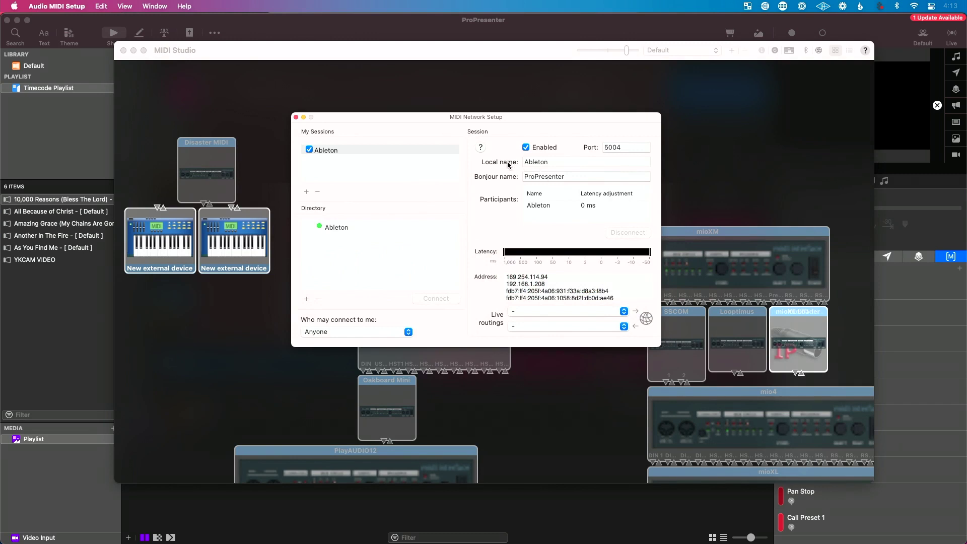
- Return to ProPresenter and go back to its list of devices
{"action": "key", "text": "super+Tab"}
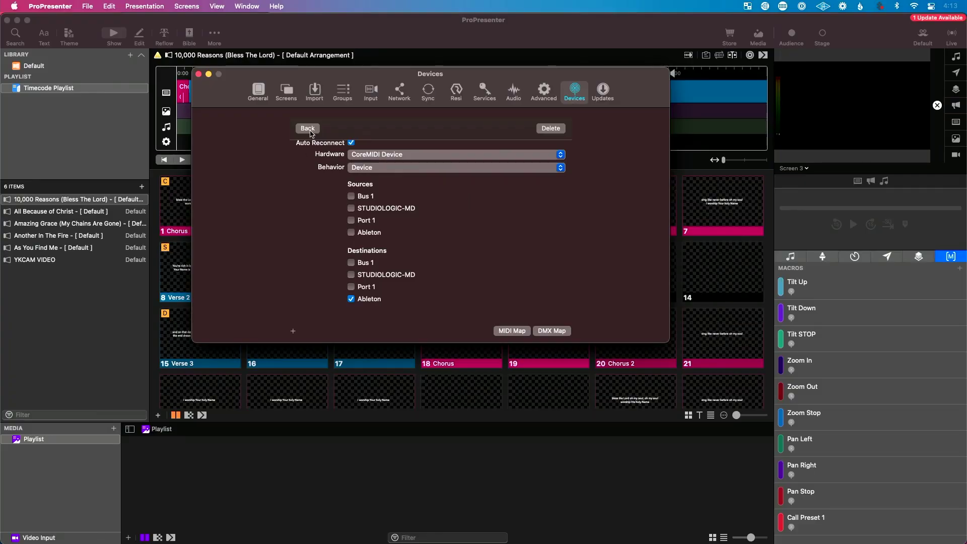
{"action": "left_click", "coordinate": [309, 128]}
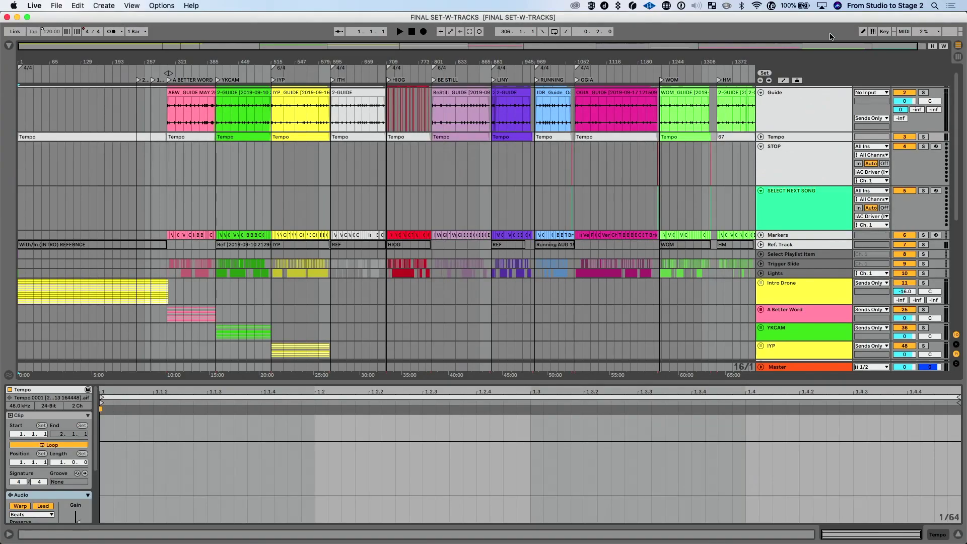
{"action": "key", "text": "super+comma"}
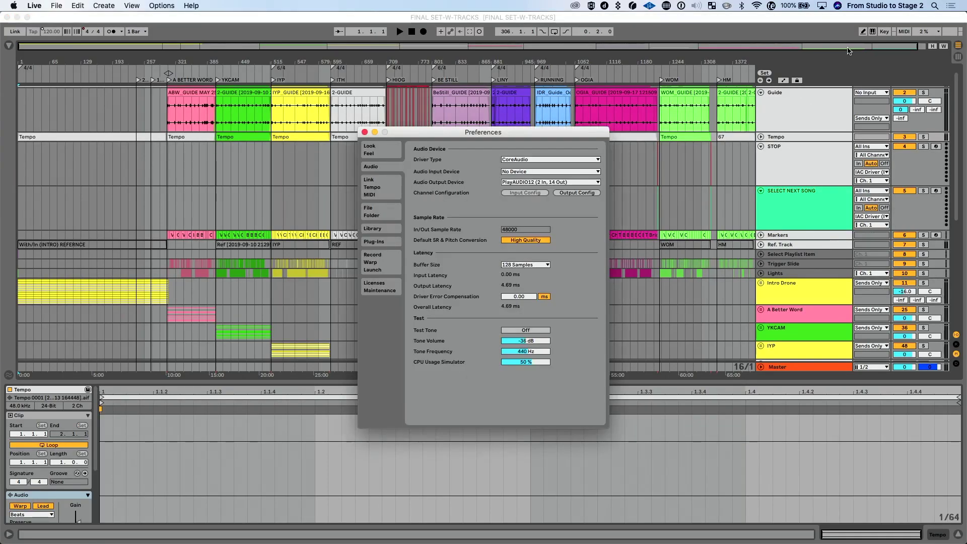
{"action": "left_click", "coordinate": [379, 190]}
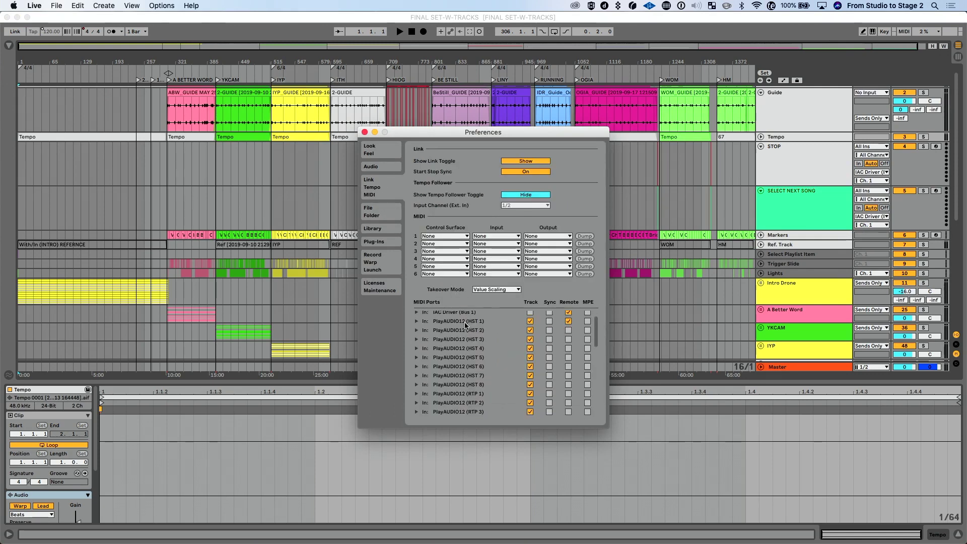
{"action": "scroll", "coordinate": [465, 325], "scroll_direction": "up", "scroll_amount": 1}
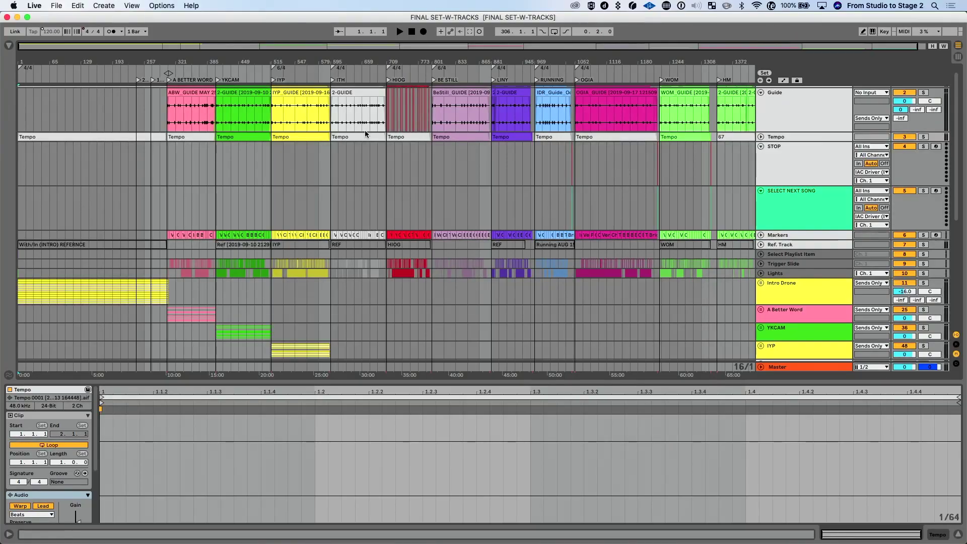
- Turn on Ableton's MIDI Map Mode and show the list of existing MIDI mappings
{"action": "key", "text": "super+m"}
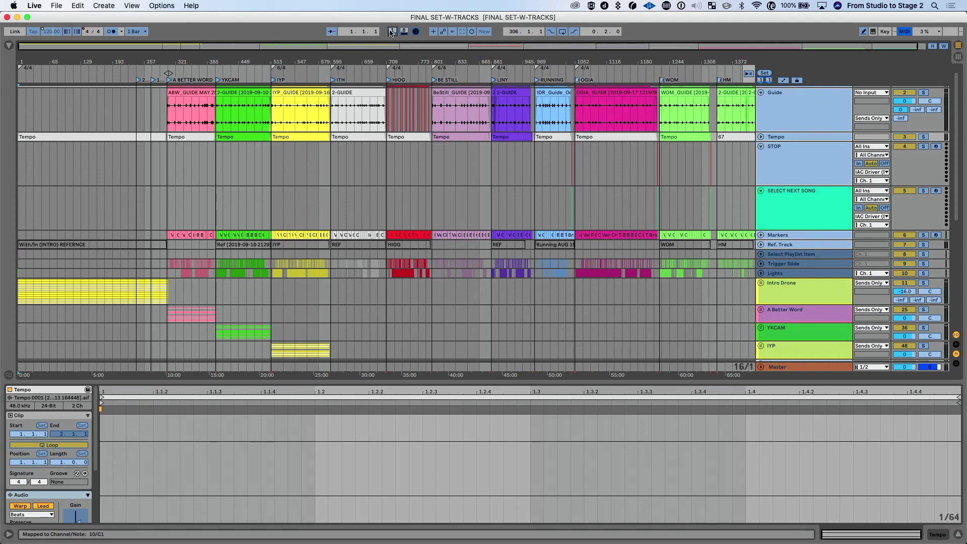
{"action": "left_click", "coordinate": [11, 47]}
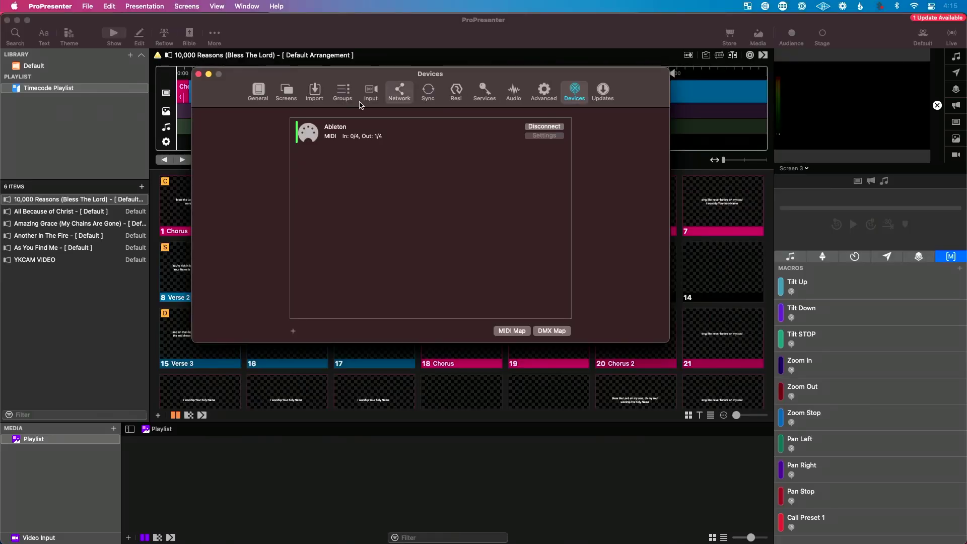
- Close the Devices preferences and send 10,000 Reasons slide 1 Chorus live
{"action": "left_click", "coordinate": [198, 73]}
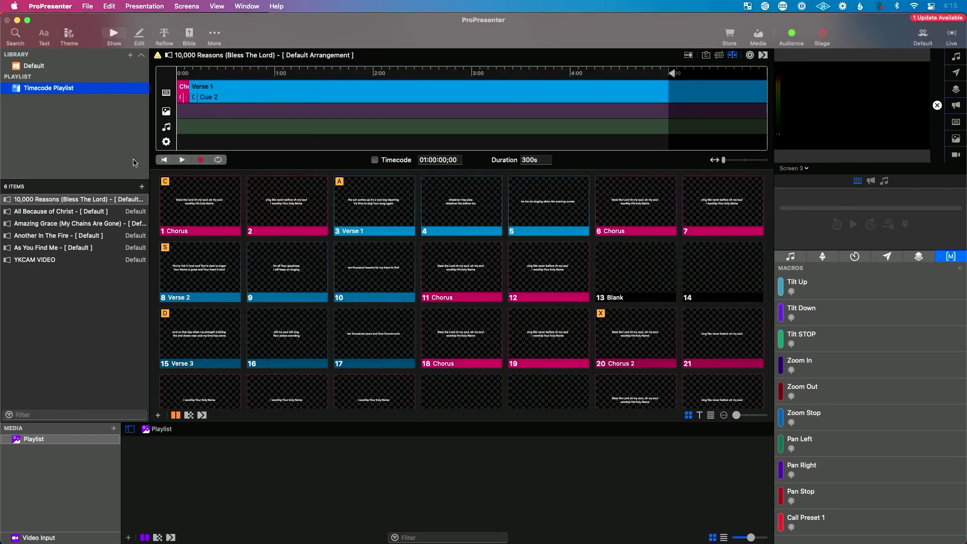
{"action": "left_click", "coordinate": [72, 199]}
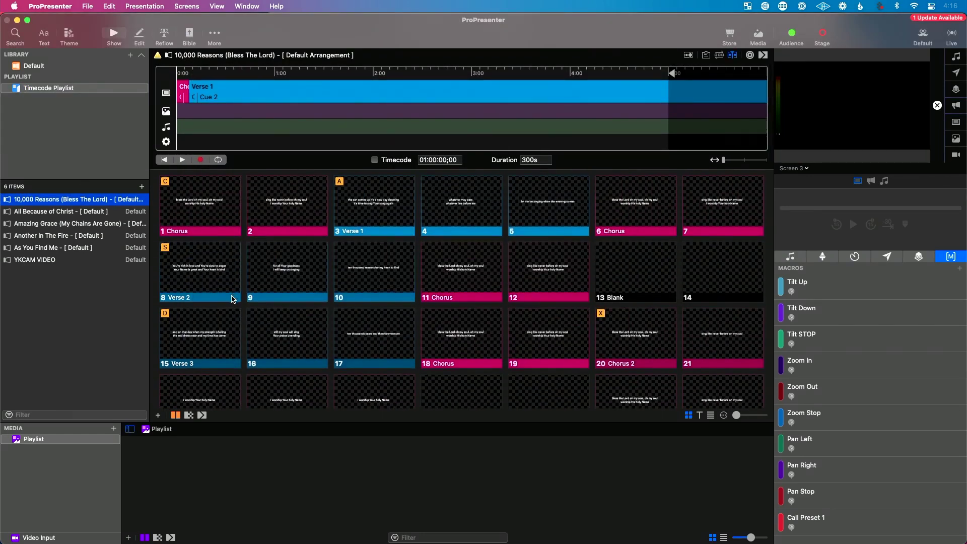
{"action": "left_click", "coordinate": [211, 222]}
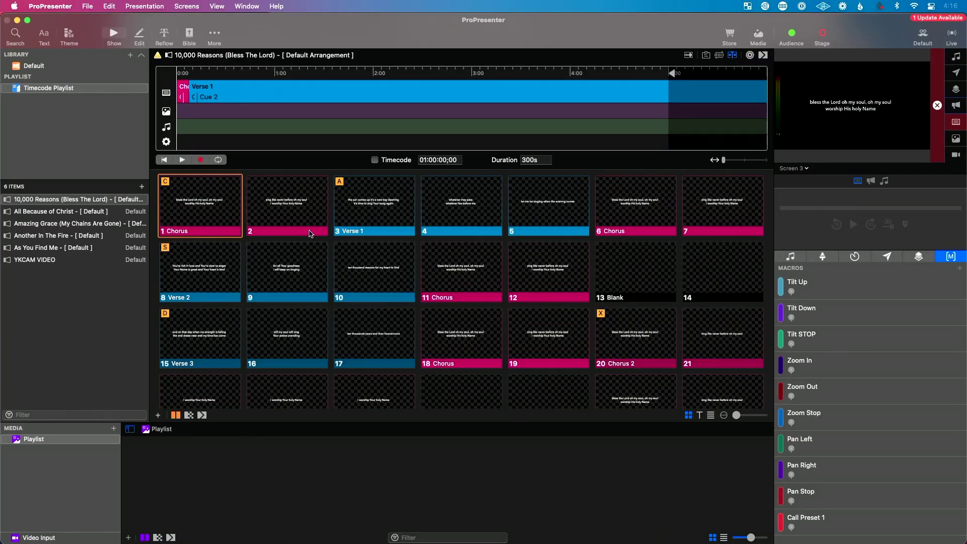
- Attach an Ableton MIDI Note On action to slide 1 Chorus, then enter Ableton's MIDI Map Mode
{"action": "right_click", "coordinate": [203, 206]}
{"action": "mouse_move", "coordinate": [227, 310]}
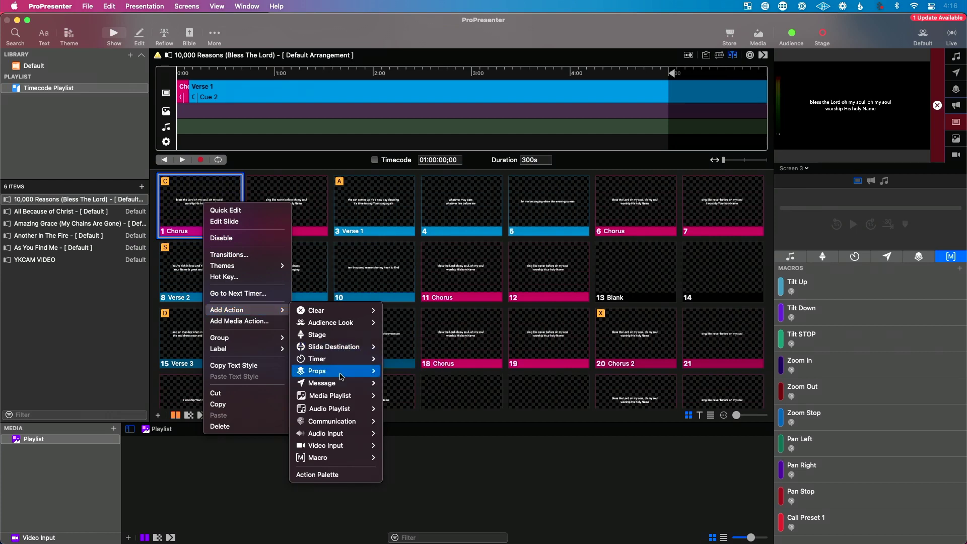
{"action": "mouse_move", "coordinate": [331, 421]}
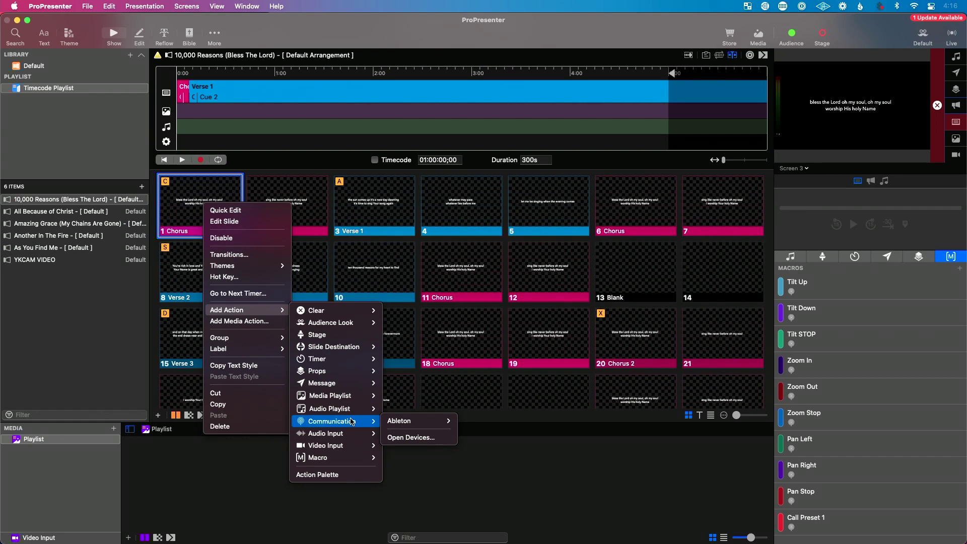
{"action": "mouse_move", "coordinate": [409, 421]}
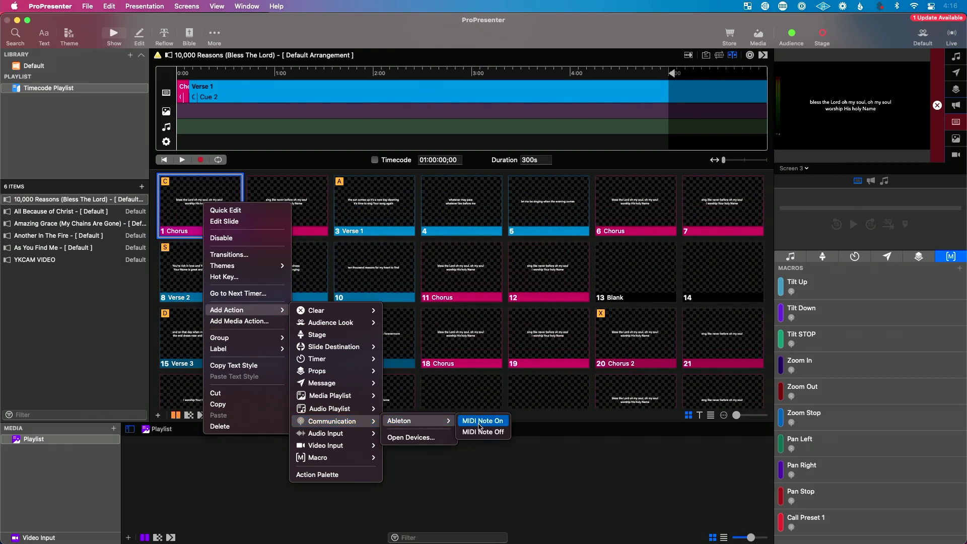
{"action": "left_click", "coordinate": [482, 421]}
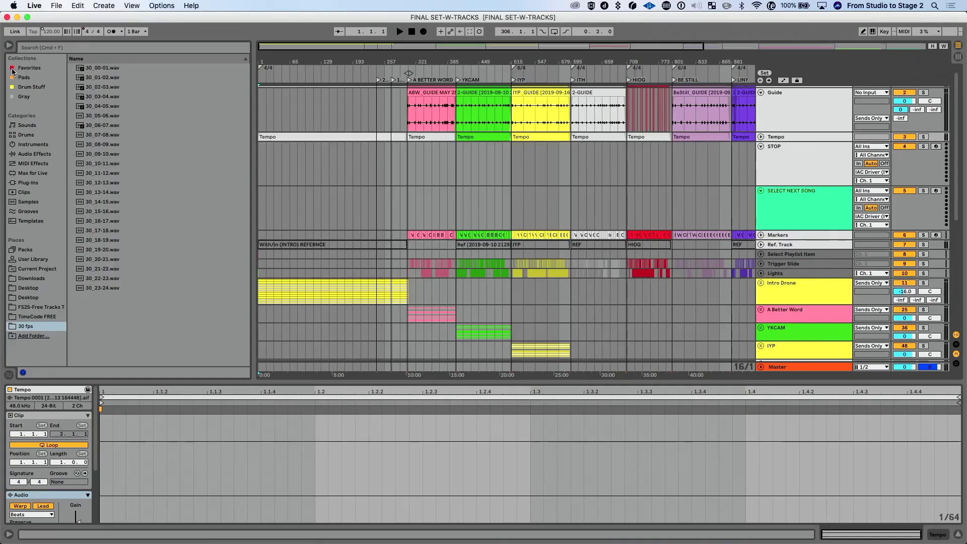
{"action": "key", "text": "super+m"}
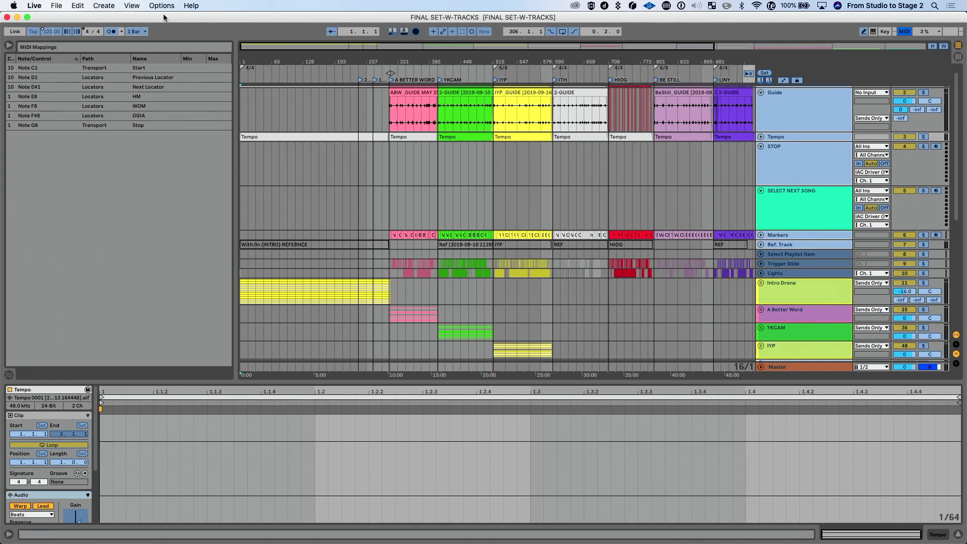
- Select Ableton's transport Start mapping to read its channel 10, note C1
{"action": "left_click", "coordinate": [393, 31]}
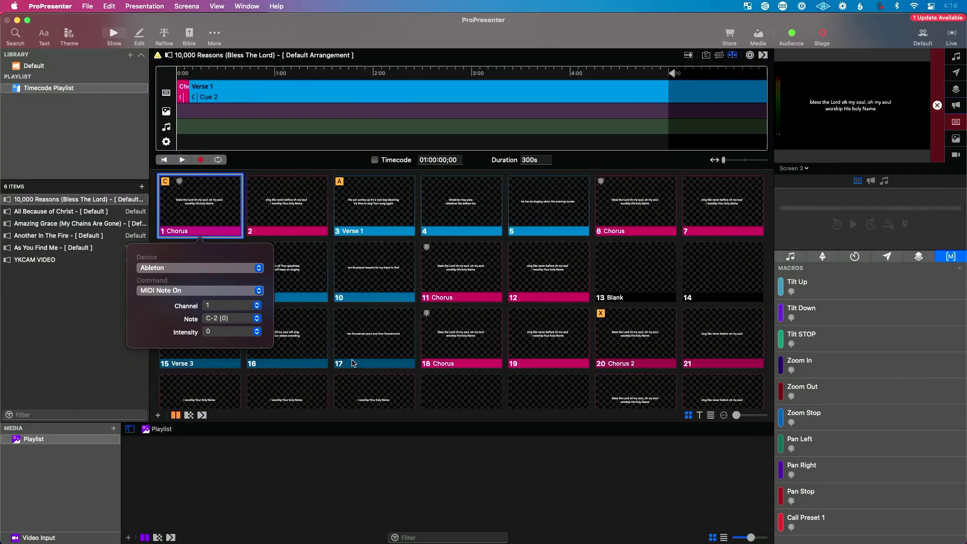
- Set the Chorus MIDI Note On action to channel 10, note C1 (36), intensity 3
{"action": "left_click", "coordinate": [233, 306]}
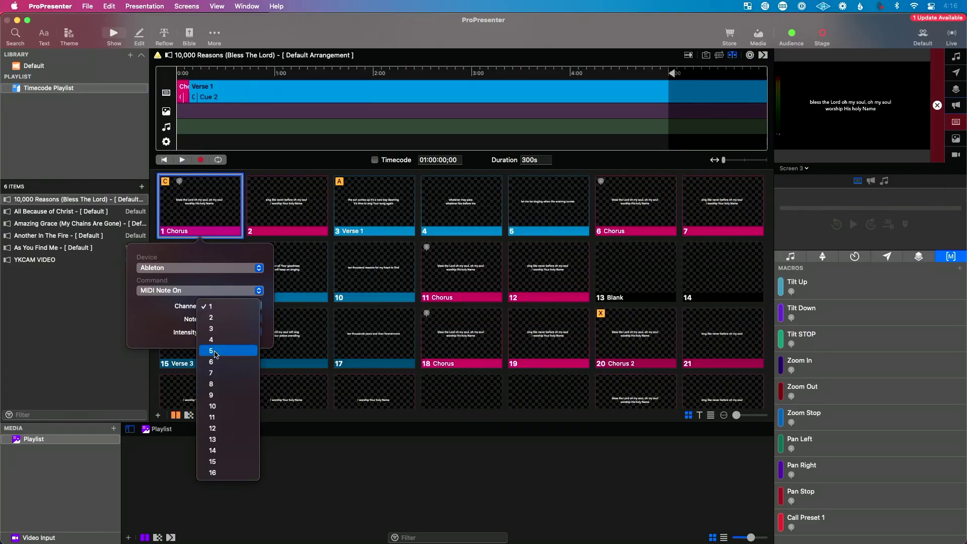
{"action": "left_click", "coordinate": [221, 405]}
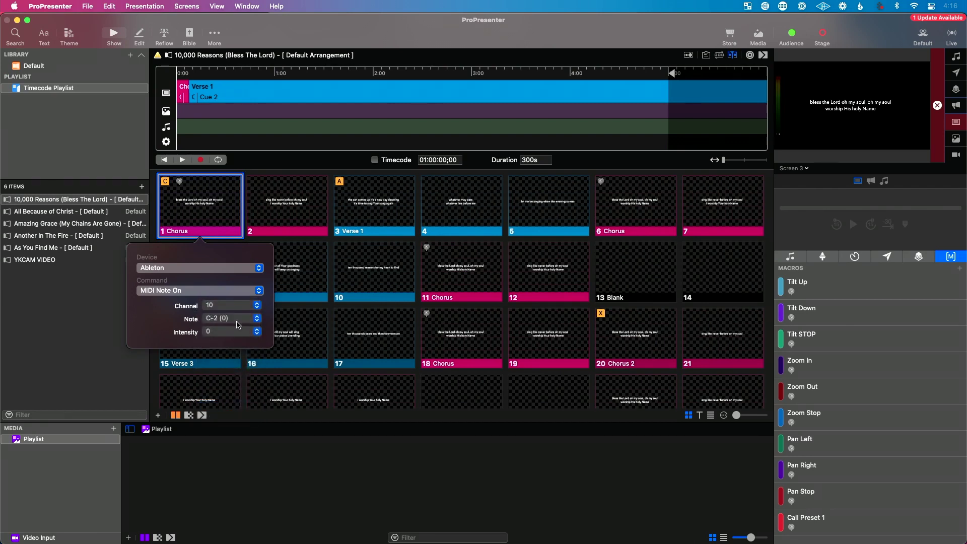
{"action": "left_click", "coordinate": [237, 319]}
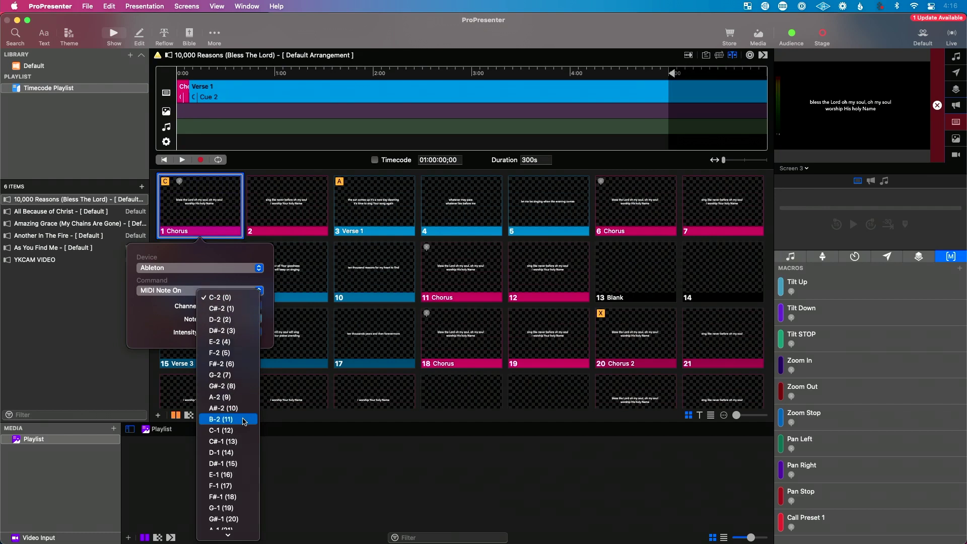
{"action": "scroll", "coordinate": [243, 421], "scroll_direction": "down", "scroll_amount": 3}
{"action": "scroll", "coordinate": [244, 421], "scroll_direction": "down", "scroll_amount": 5}
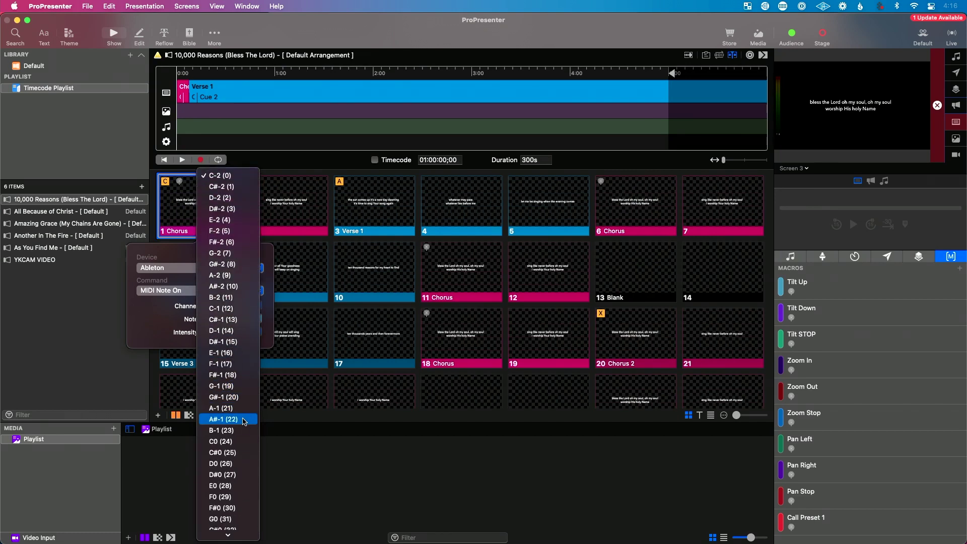
{"action": "scroll", "coordinate": [244, 420], "scroll_direction": "down", "scroll_amount": 5}
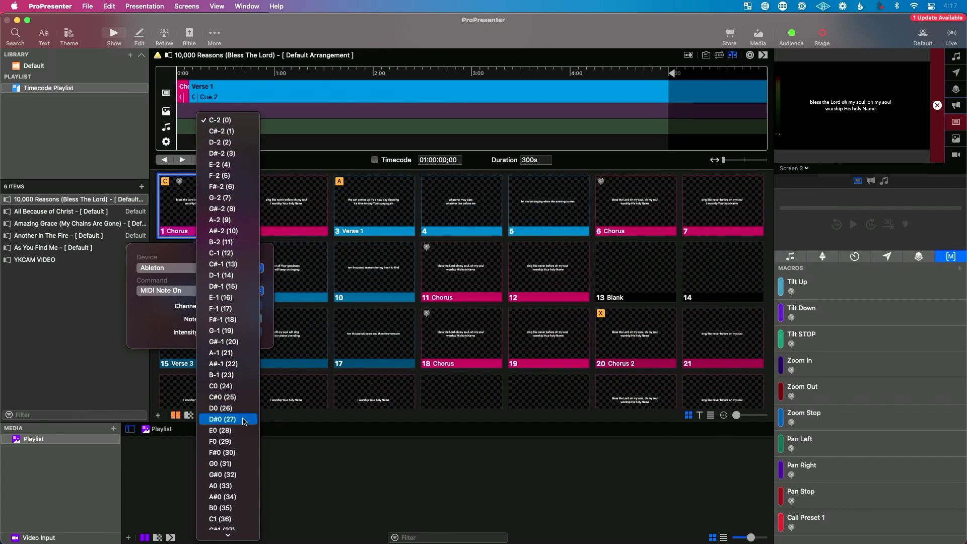
{"action": "scroll", "coordinate": [244, 421], "scroll_direction": "down", "scroll_amount": 5}
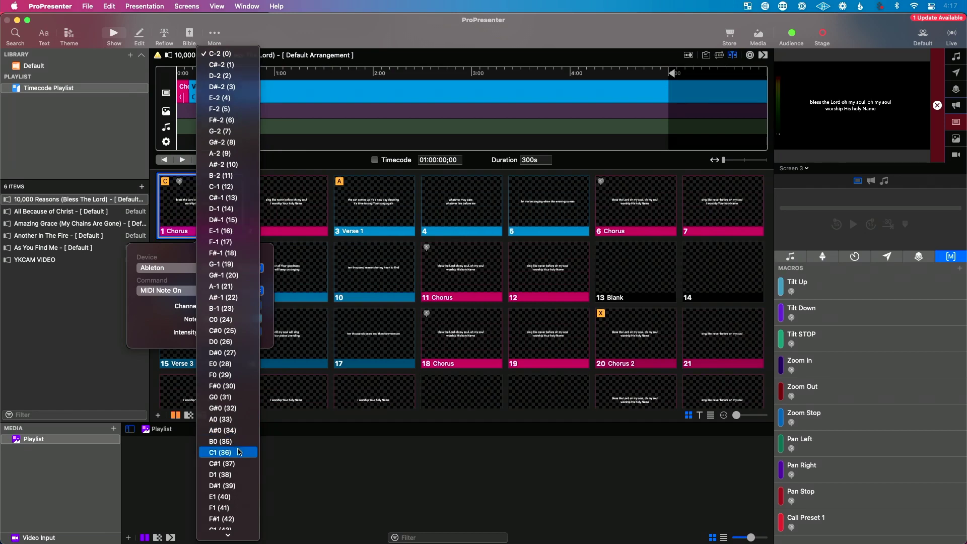
{"action": "left_click", "coordinate": [227, 452]}
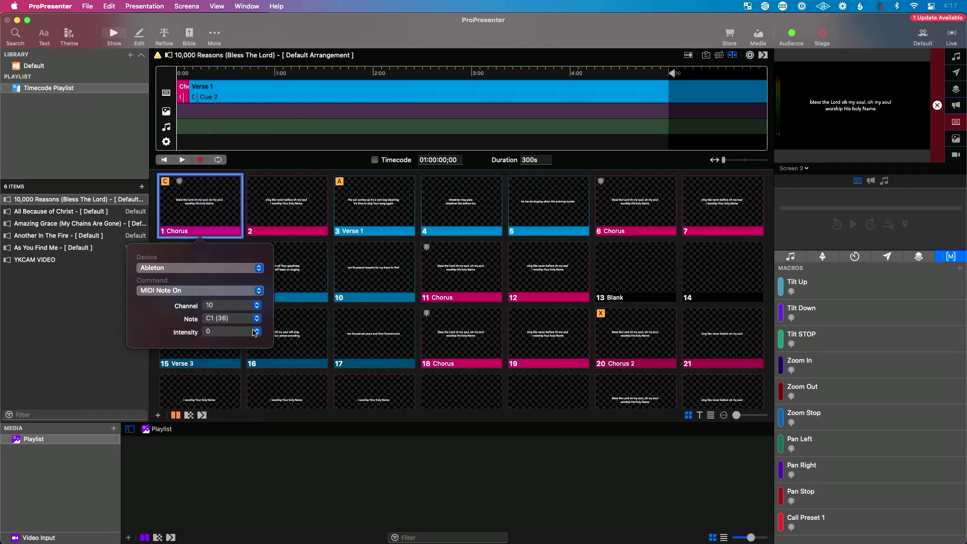
{"action": "left_click", "coordinate": [248, 334]}
{"action": "left_click", "coordinate": [248, 366]}
{"action": "left_click", "coordinate": [381, 466]}
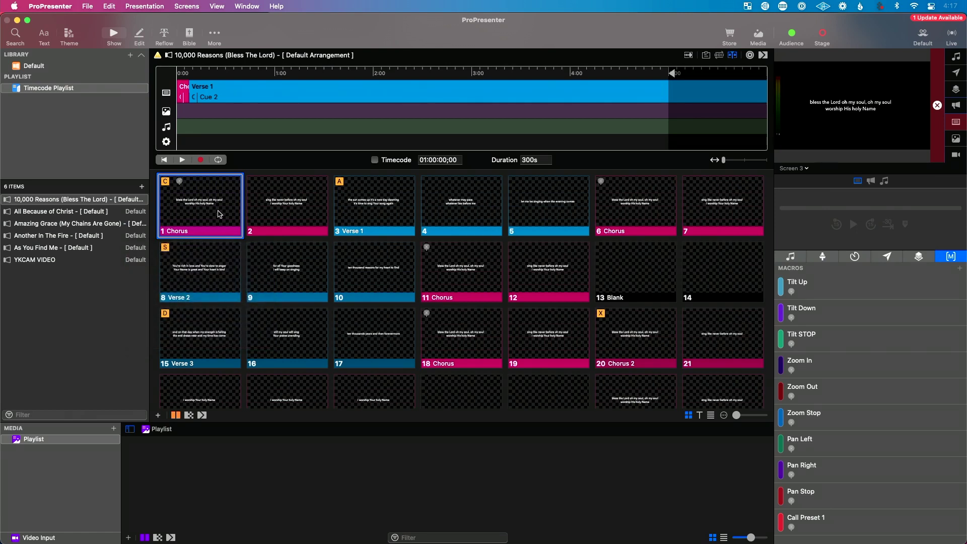
{"action": "right_click", "coordinate": [218, 214]}
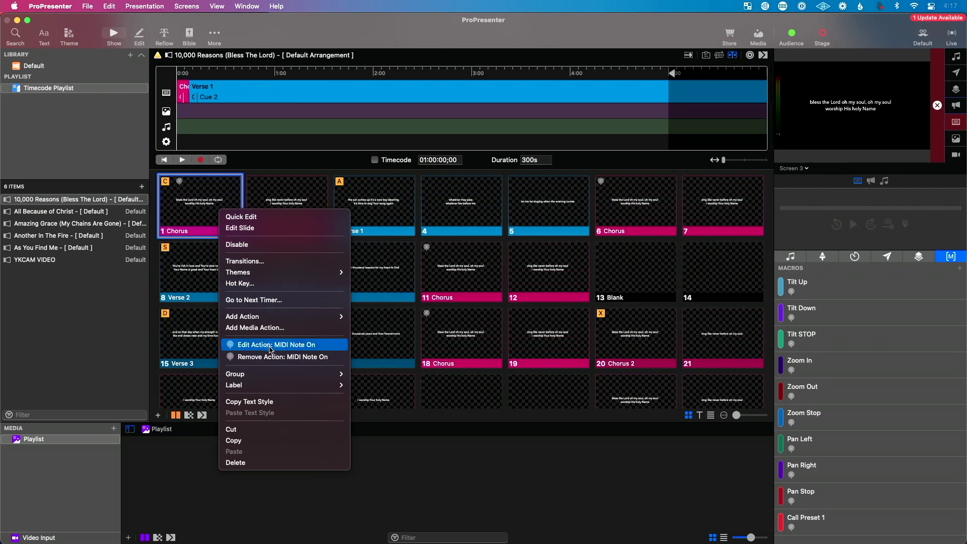
- Review the Chorus MIDI Note On settings, then jump Ableton to the A BETTER WORD locator
{"action": "left_click", "coordinate": [269, 346]}
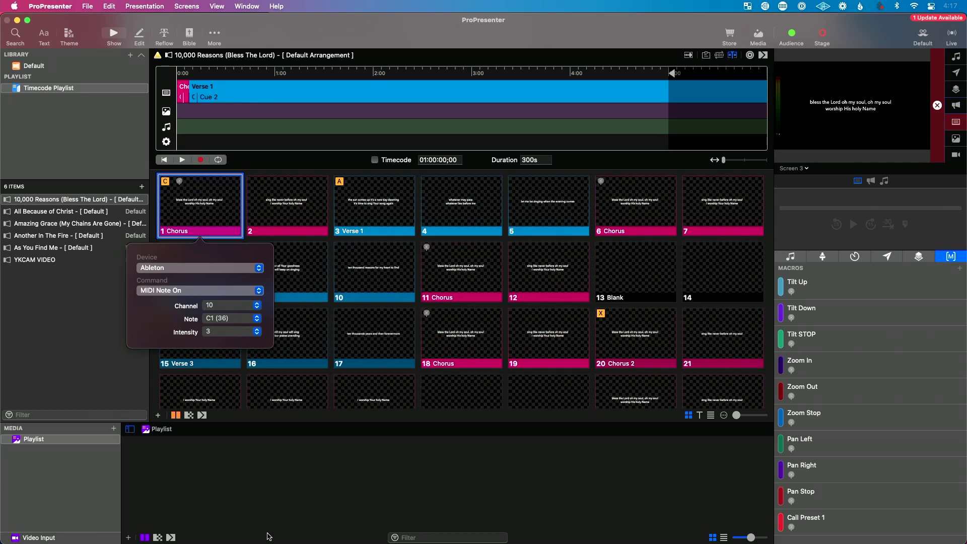
{"action": "left_click", "coordinate": [271, 505]}
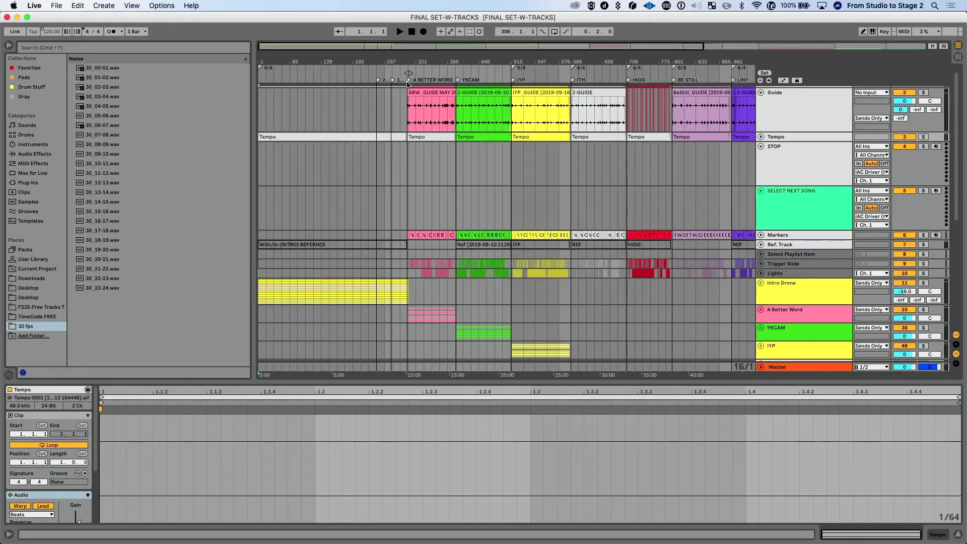
{"action": "left_click", "coordinate": [408, 80]}
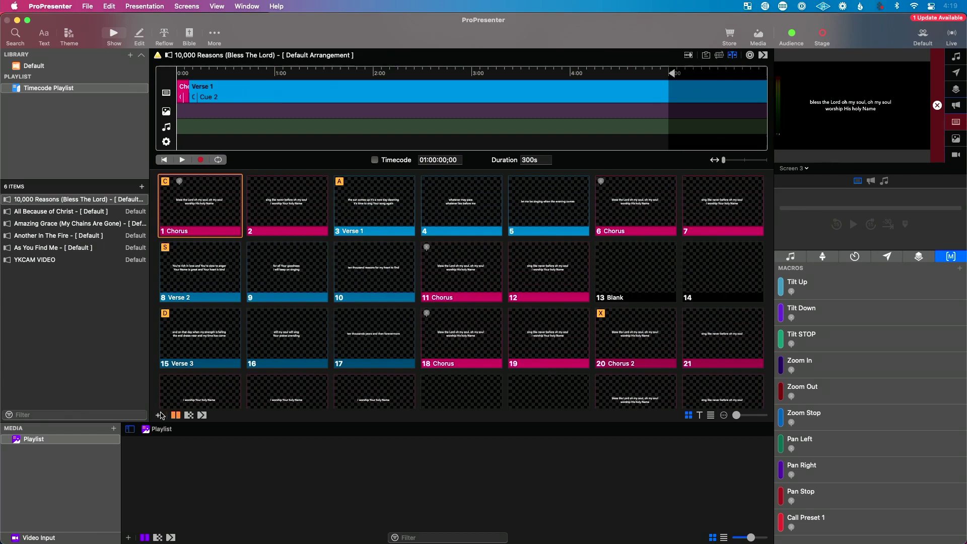
- Open ProPresenter's add-item choices for the 10,000 Reasons presentation
{"action": "left_click", "coordinate": [159, 415]}
- Insert a blank slide, move it to position 1, and give it an Ableton MIDI Note On action
{"action": "left_click", "coordinate": [192, 427]}
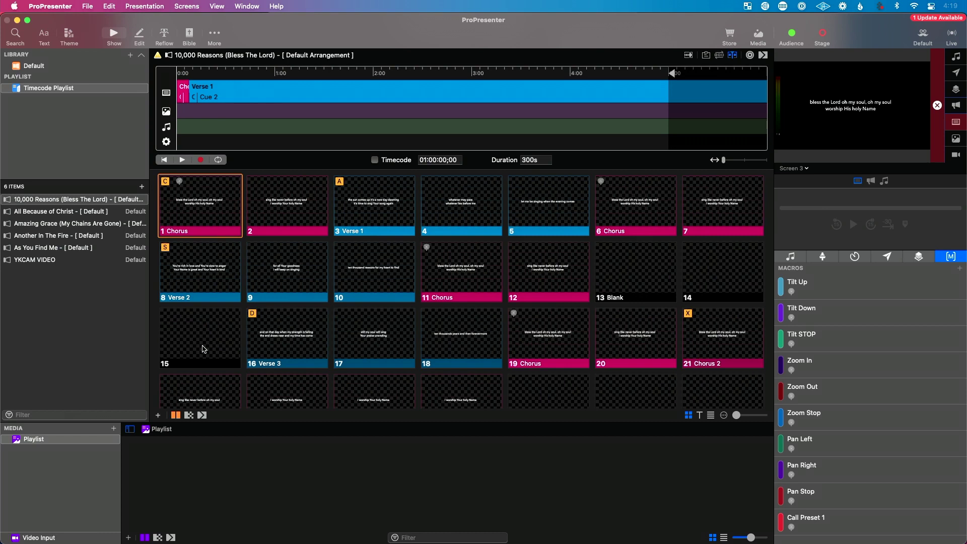
{"action": "left_click_drag", "start_coordinate": [203, 349], "coordinate": [164, 185]}
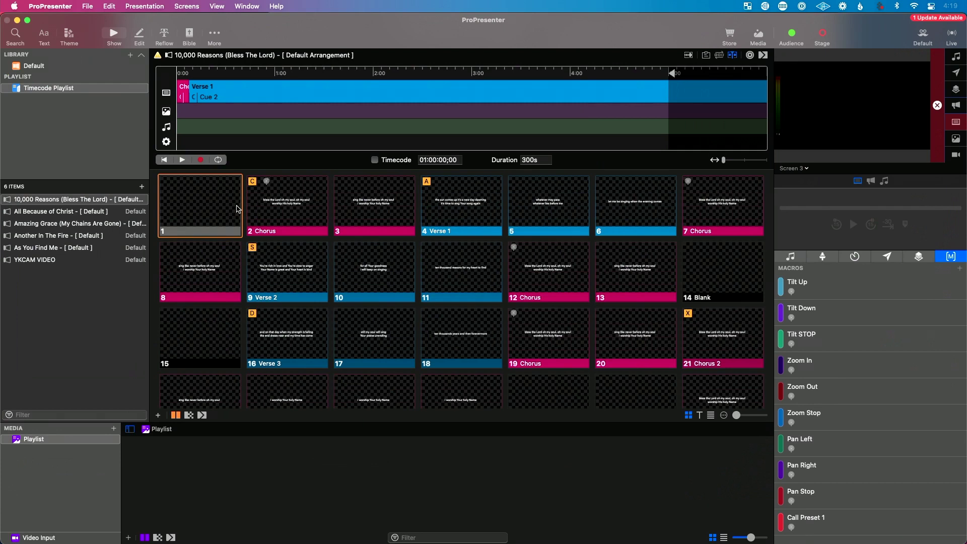
{"action": "right_click", "coordinate": [224, 208]}
{"action": "mouse_move", "coordinate": [248, 311]}
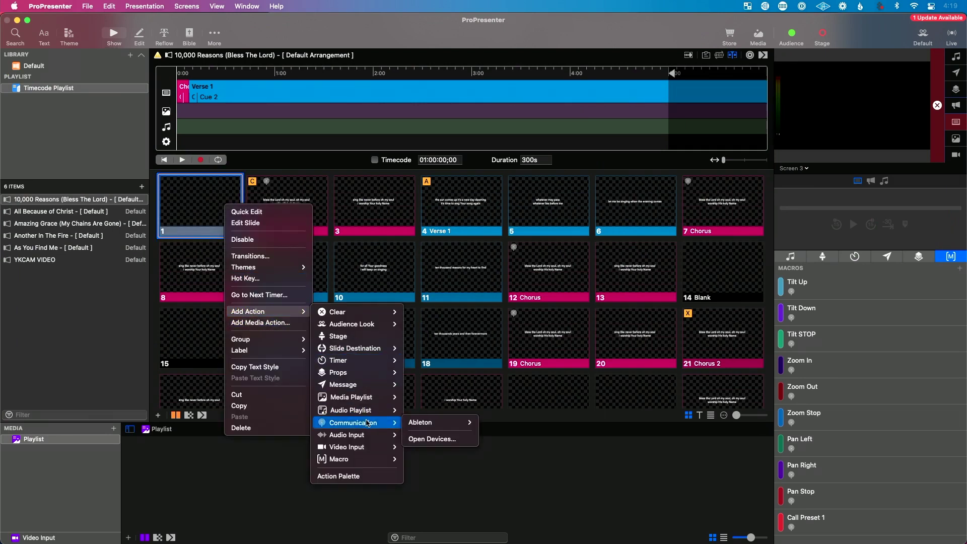
{"action": "mouse_move", "coordinate": [420, 422]}
{"action": "left_click", "coordinate": [503, 422]}
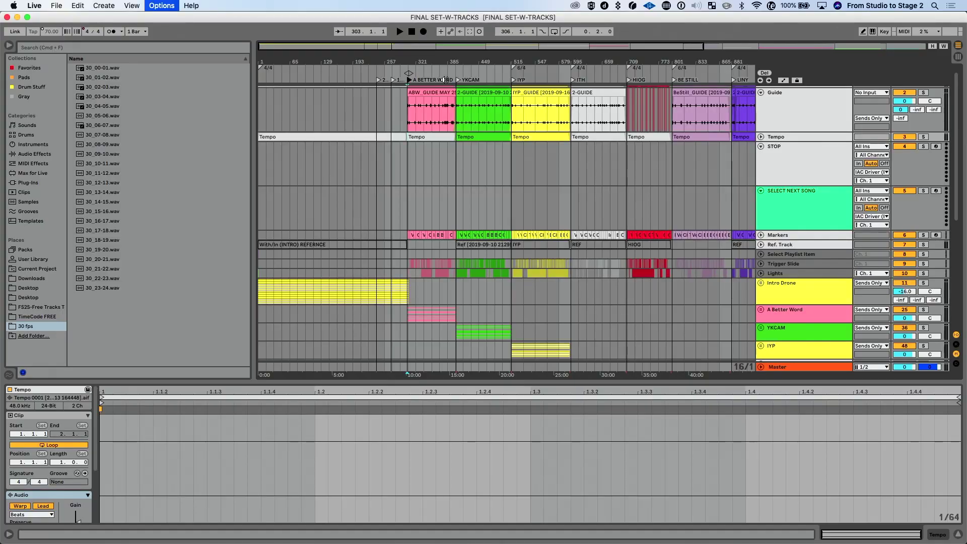
{"action": "key", "text": "super+m"}
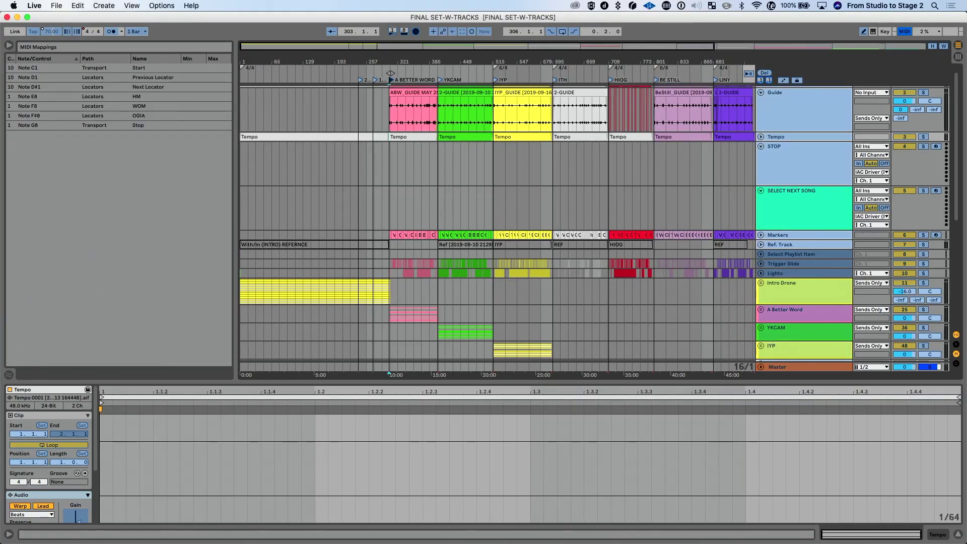
- Zoom Live's arrangement onto the A BETTER WORD clip, then open ProPresenter's intensity list
{"action": "left_click_drag", "start_coordinate": [390, 73], "coordinate": [394, 83]}
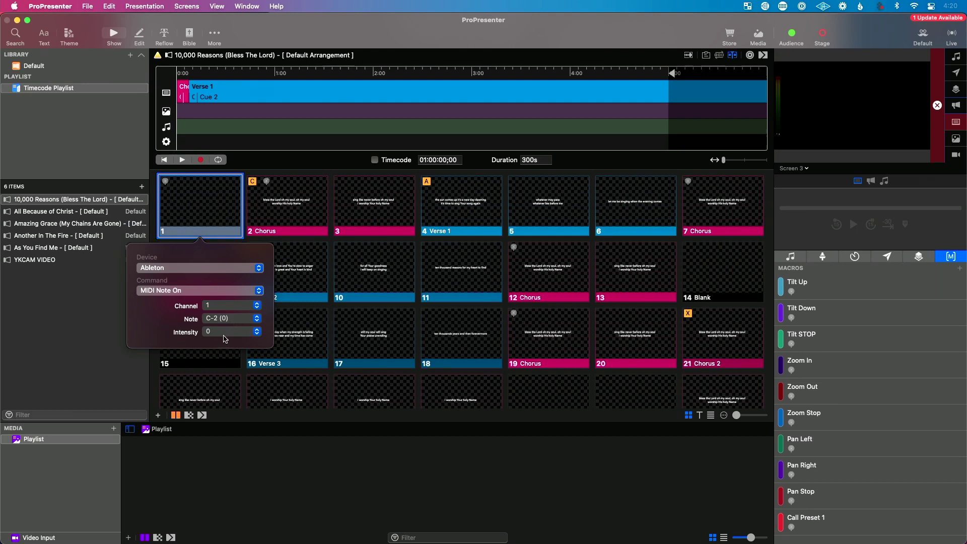
{"action": "left_click", "coordinate": [223, 332]}
- Set slide 1's MIDI Note On intensity to 3 and close the popover
{"action": "left_click", "coordinate": [222, 367]}
{"action": "left_click", "coordinate": [256, 481]}
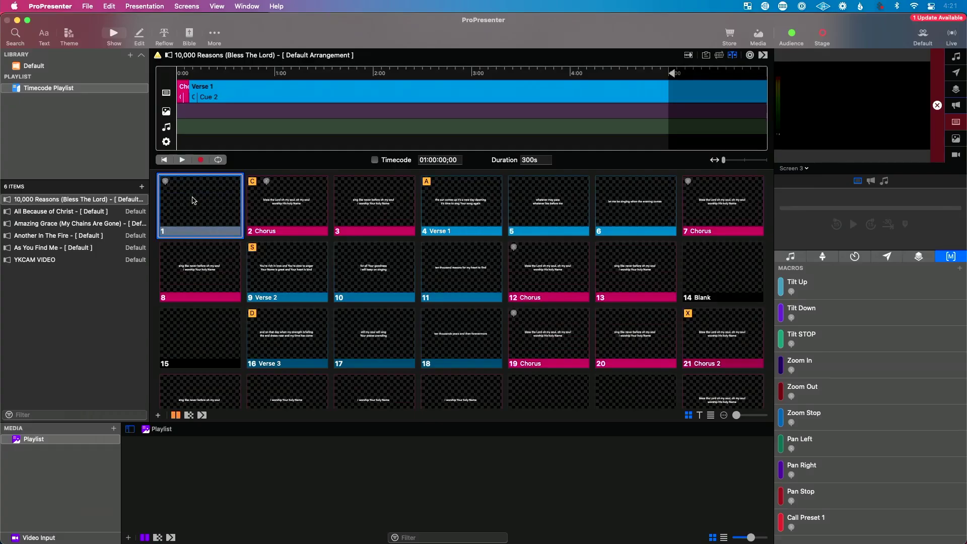
- Trigger blank slide 1, then exit Ableton's MIDI Map Mode near the A BETTER WORD clip
{"action": "left_click", "coordinate": [193, 200]}
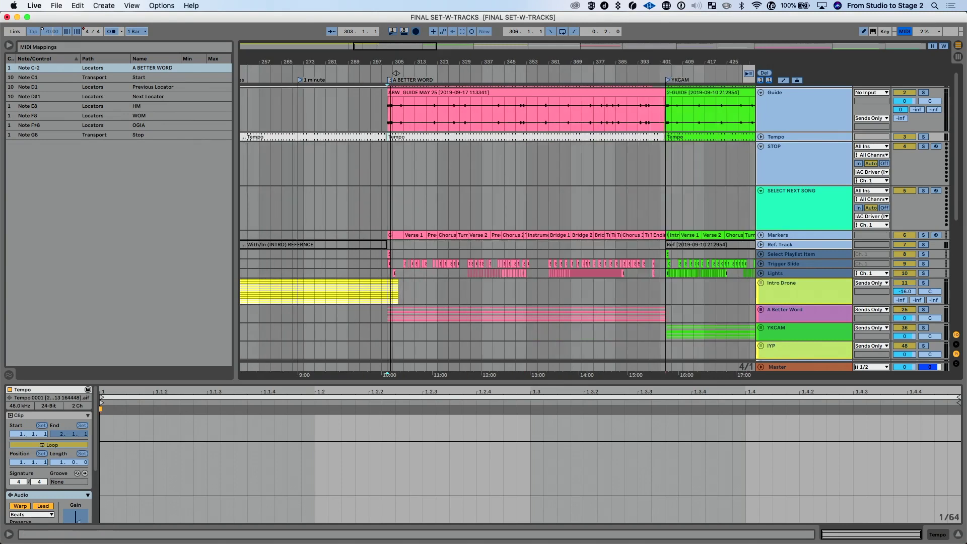
{"action": "left_click_drag", "start_coordinate": [393, 63], "coordinate": [393, 83]}
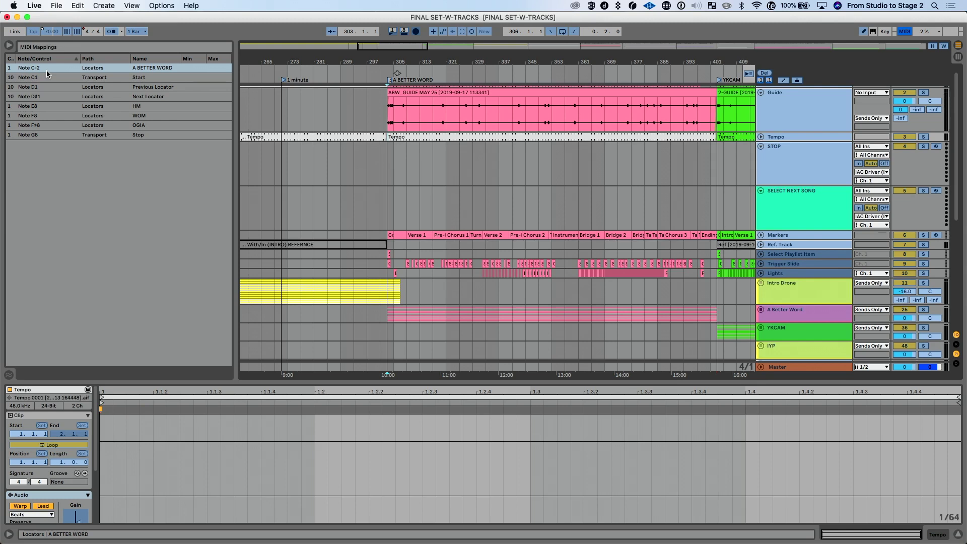
{"action": "key", "text": "super+m"}
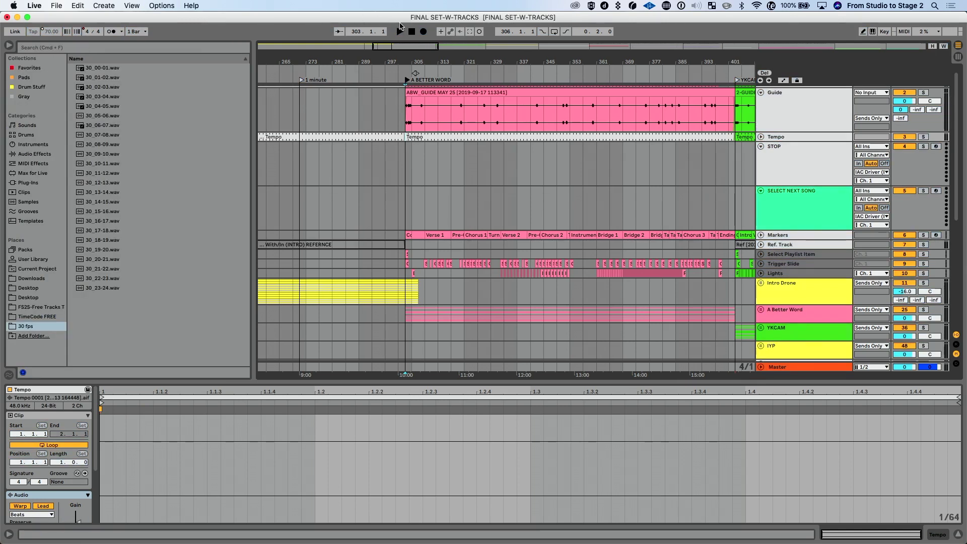
- Zoom Live's arrangement out to reveal the YKCAM clips, then open All Because of Christ
{"action": "left_click", "coordinate": [413, 31]}
{"action": "left_click_drag", "start_coordinate": [423, 51], "coordinate": [425, 59]}
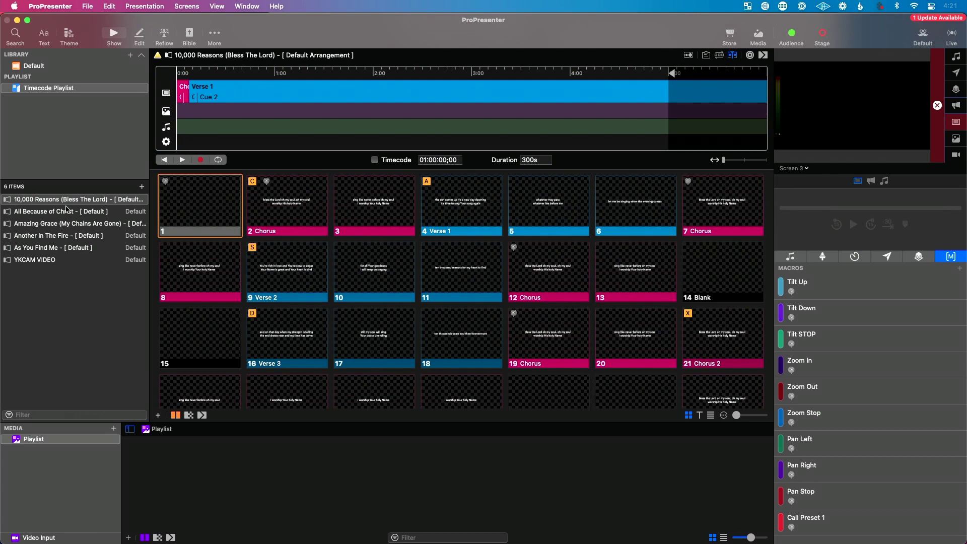
{"action": "left_click", "coordinate": [66, 211]}
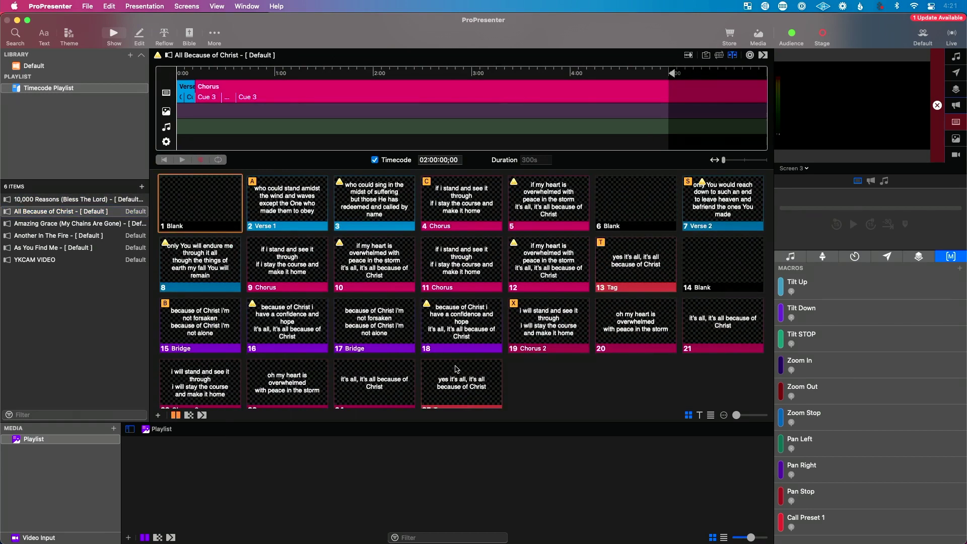
- Send 'oh my heart is overwhelmed' live, then put 10,000 Reasons' blank slide 1 live
{"action": "left_click", "coordinate": [287, 381]}
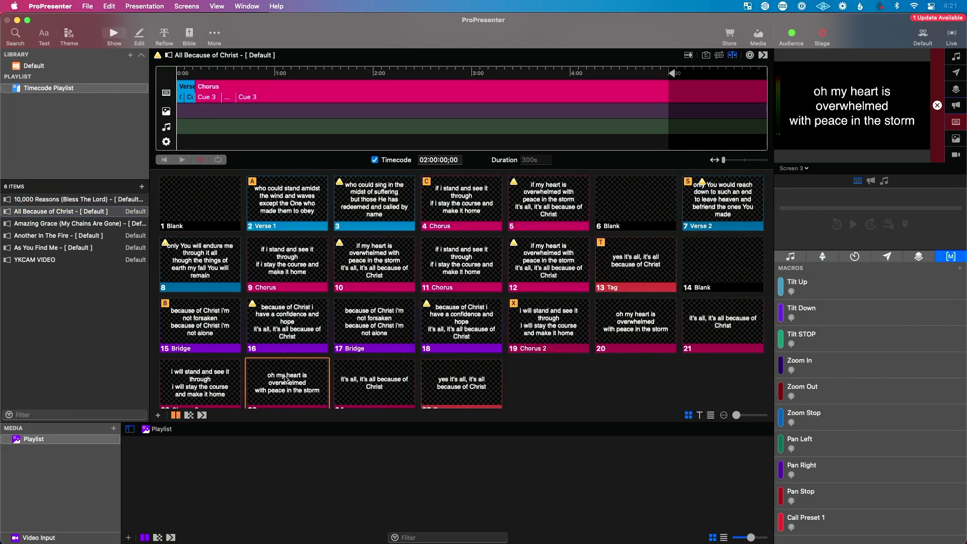
{"action": "left_click", "coordinate": [52, 200]}
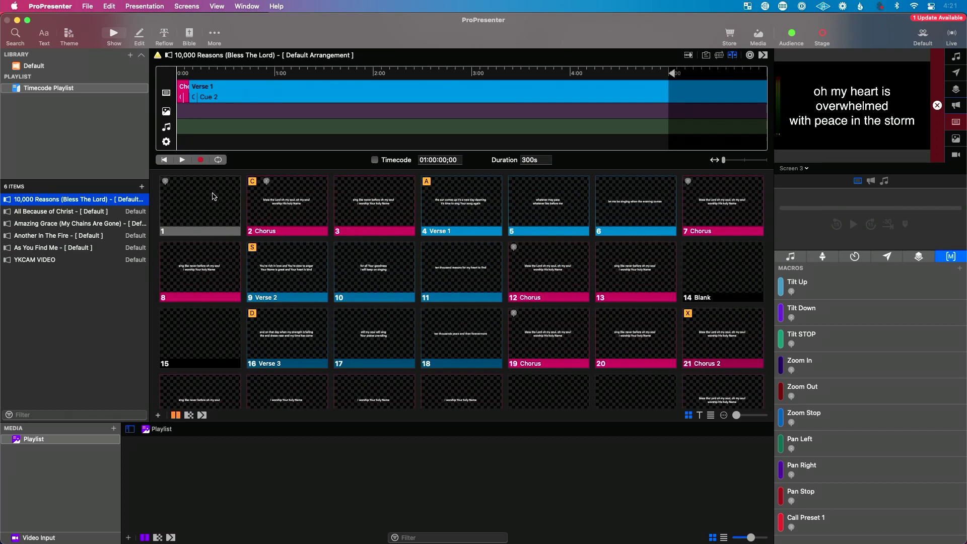
{"action": "left_click", "coordinate": [214, 196]}
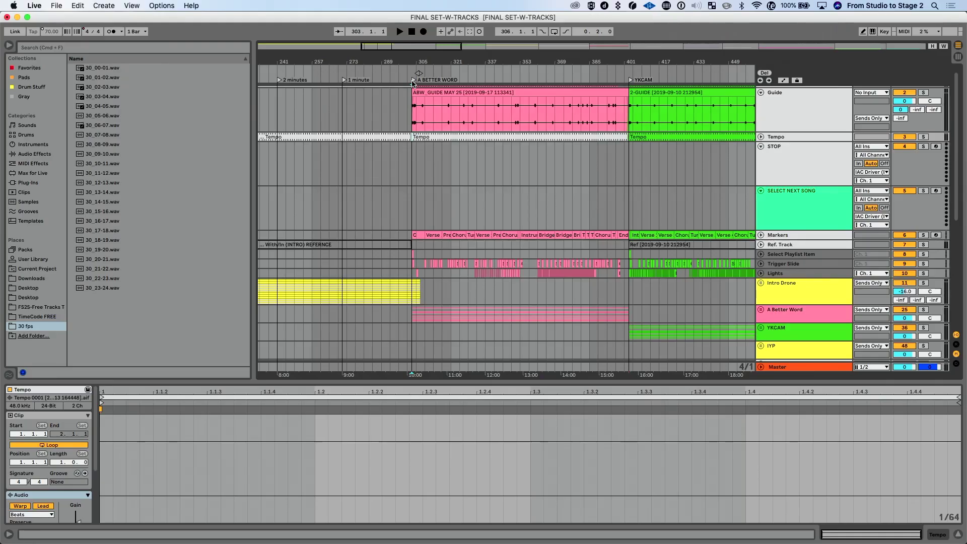
- Start Live's set playing from the A BETTER WORD locator in the scrub area
{"action": "left_click", "coordinate": [413, 83]}
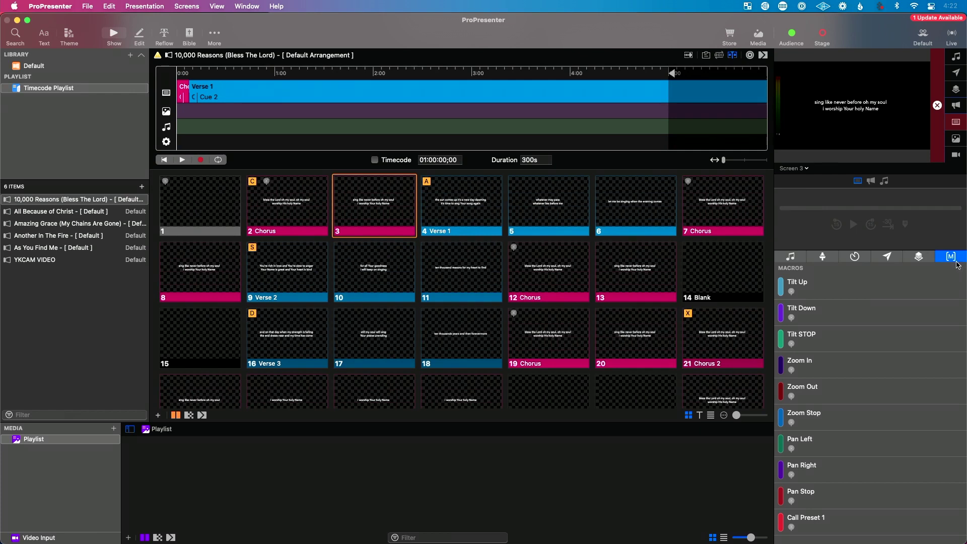
- Create a macro named 'Ableton PLAY' with an Ableton MIDI Note On action
{"action": "left_click", "coordinate": [960, 269]}
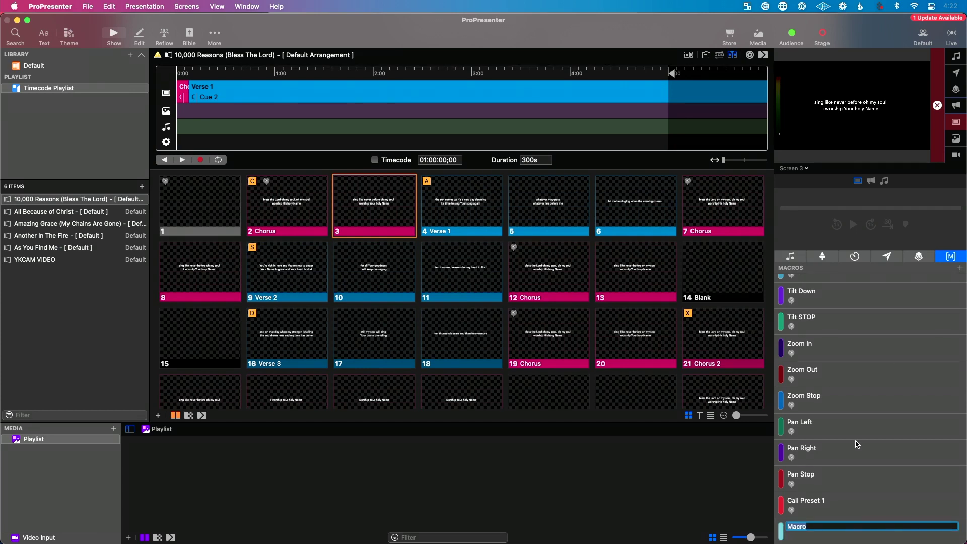
{"action": "type", "text": "Ableton PLA"}
{"action": "type", "text": "Y"}
{"action": "key", "text": "Return"}
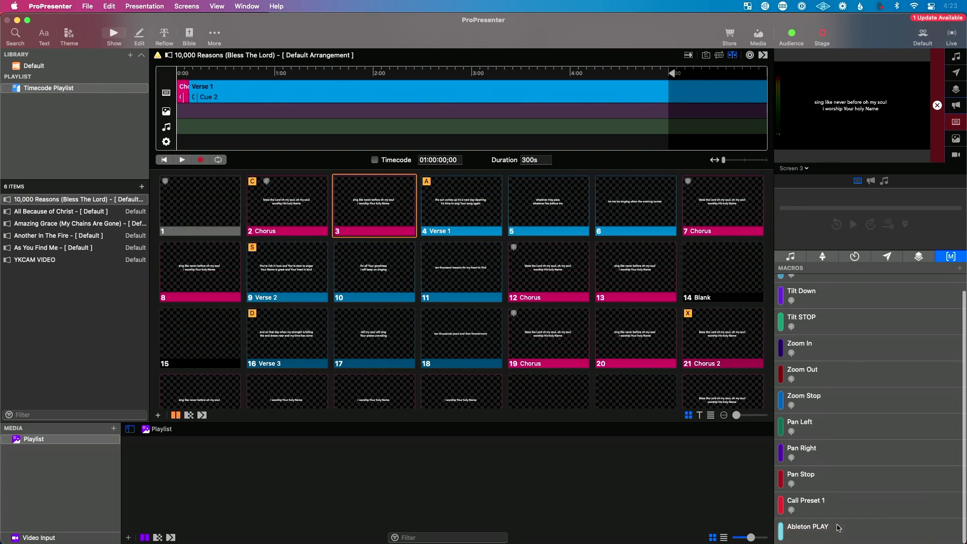
{"action": "right_click", "coordinate": [839, 526]}
{"action": "mouse_move", "coordinate": [861, 455]}
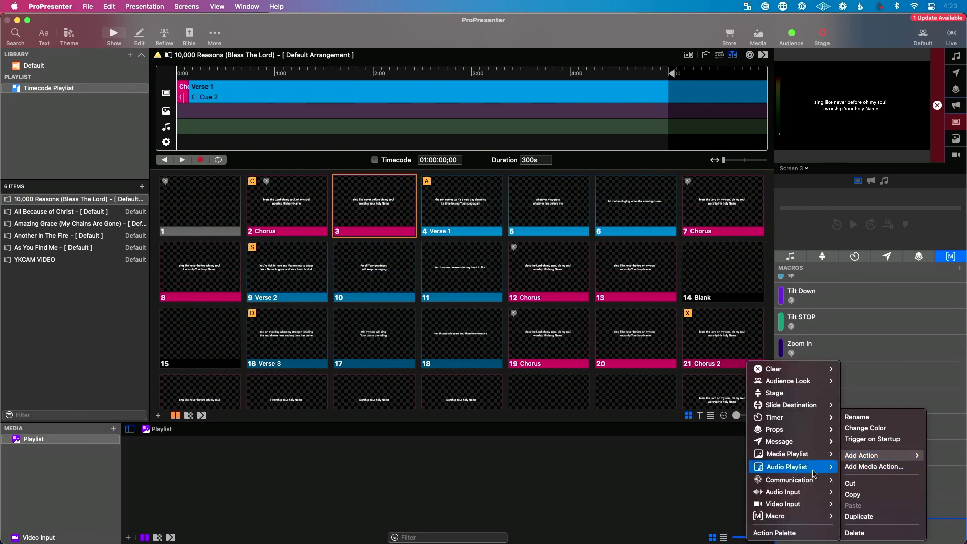
{"action": "mouse_move", "coordinate": [789, 480]}
{"action": "mouse_move", "coordinate": [690, 480]}
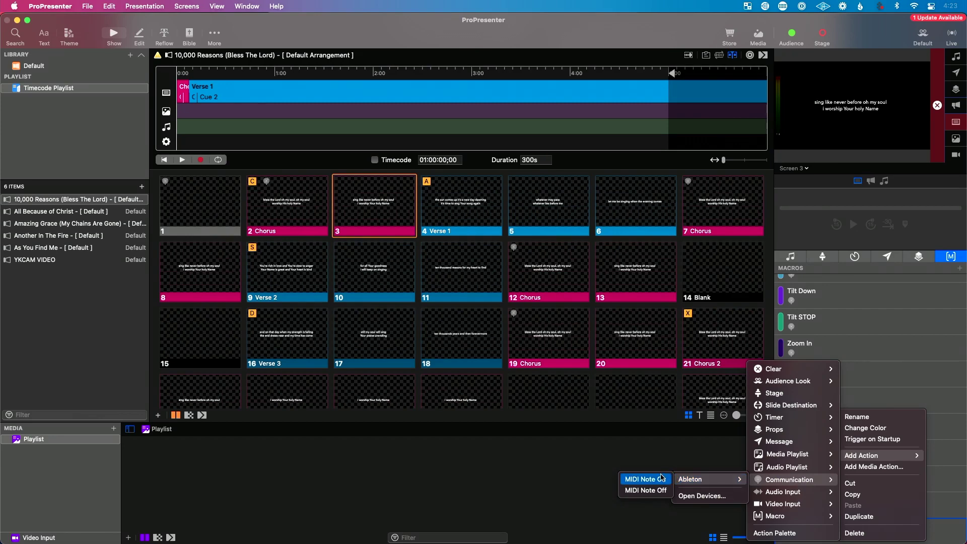
{"action": "left_click", "coordinate": [646, 479]}
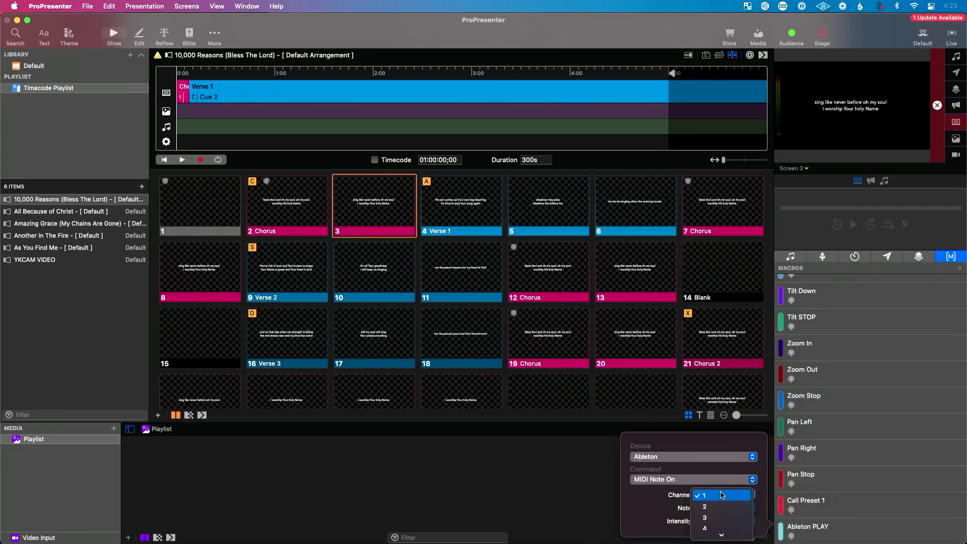
- Set the macro's MIDI Note On to channel 10, note C1 (36), intensity 3
{"action": "left_click", "coordinate": [722, 495]}
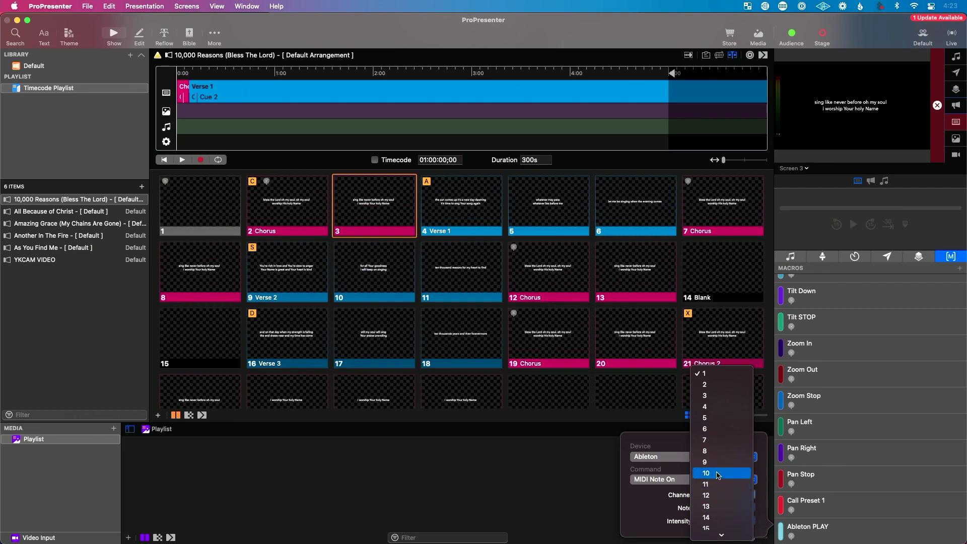
{"action": "left_click", "coordinate": [718, 484]}
{"action": "left_click", "coordinate": [726, 509]}
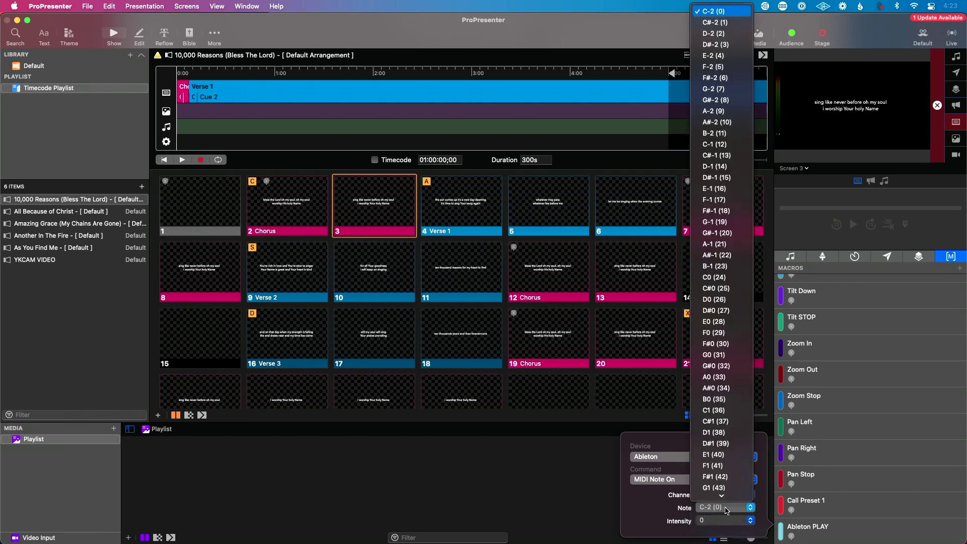
{"action": "scroll", "coordinate": [725, 454], "scroll_direction": "down", "scroll_amount": 5}
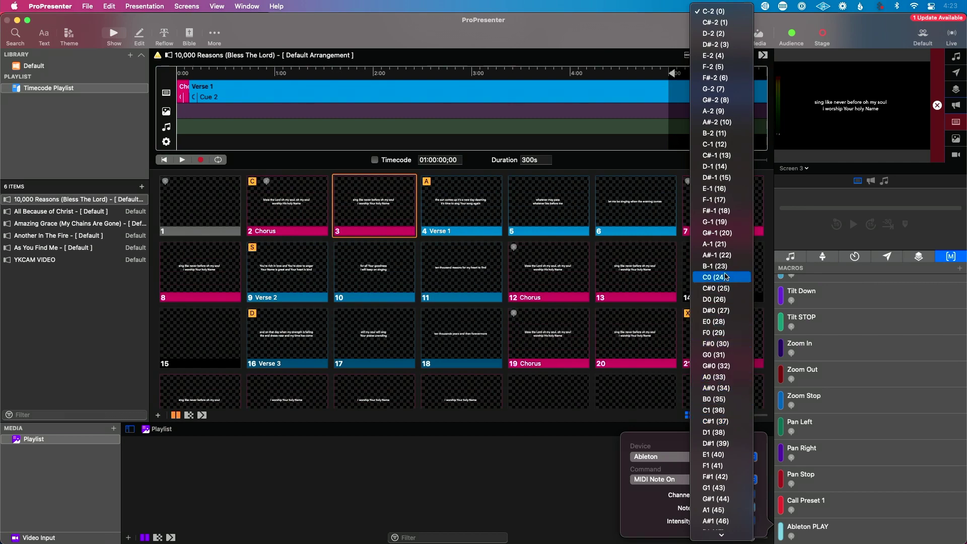
{"action": "left_click", "coordinate": [716, 410]}
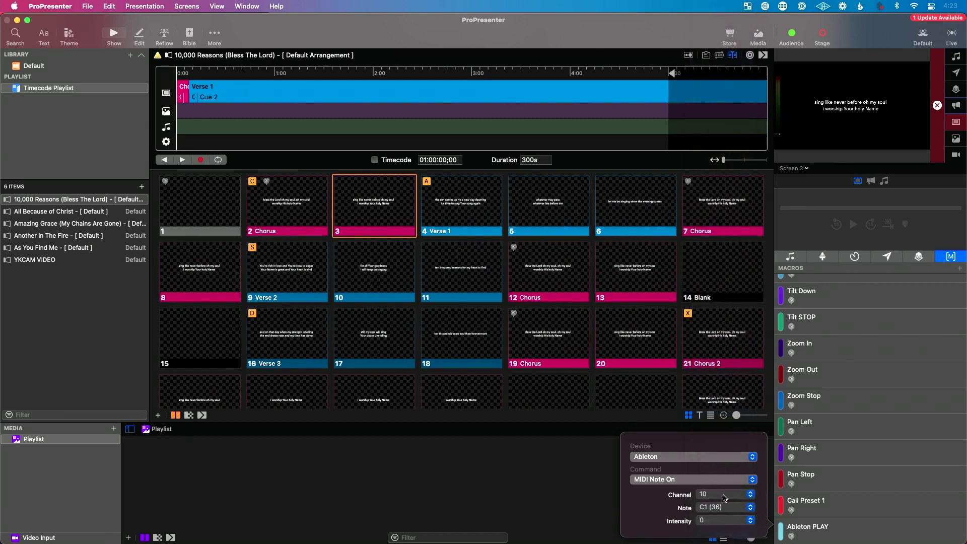
{"action": "left_click", "coordinate": [723, 520]}
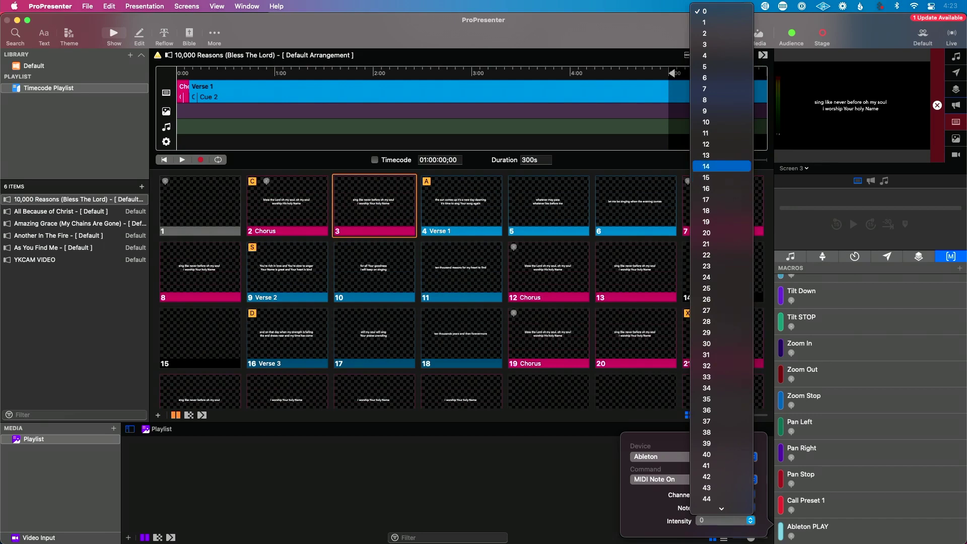
{"action": "left_click", "coordinate": [733, 44]}
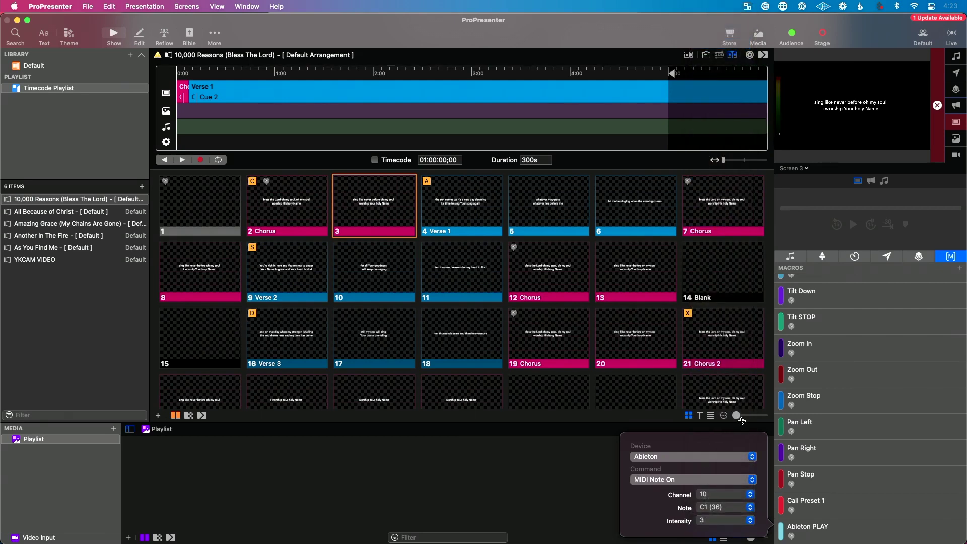
{"action": "left_click", "coordinate": [821, 497]}
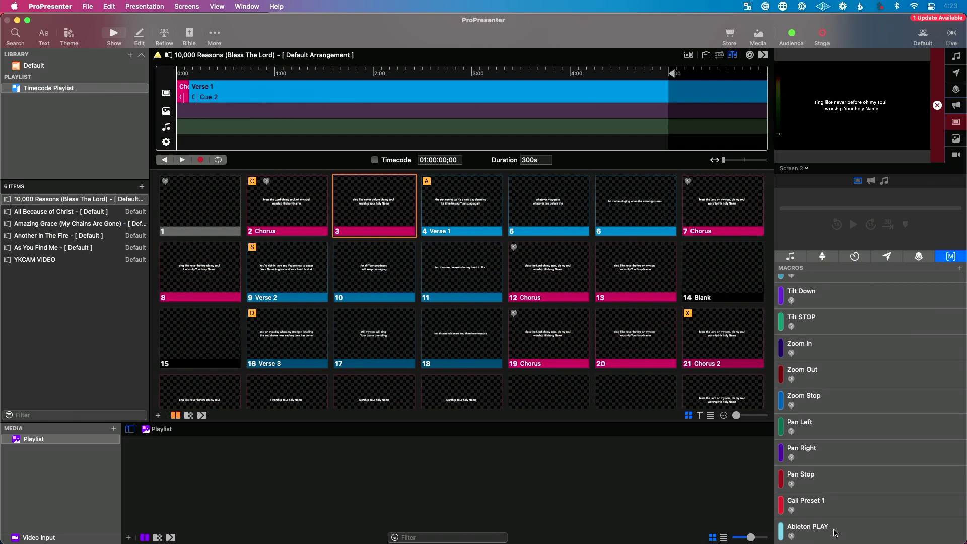
- Trigger the Ableton PLAY macro so Live plays from the A BETTER WORD locator
{"action": "left_click", "coordinate": [834, 533]}
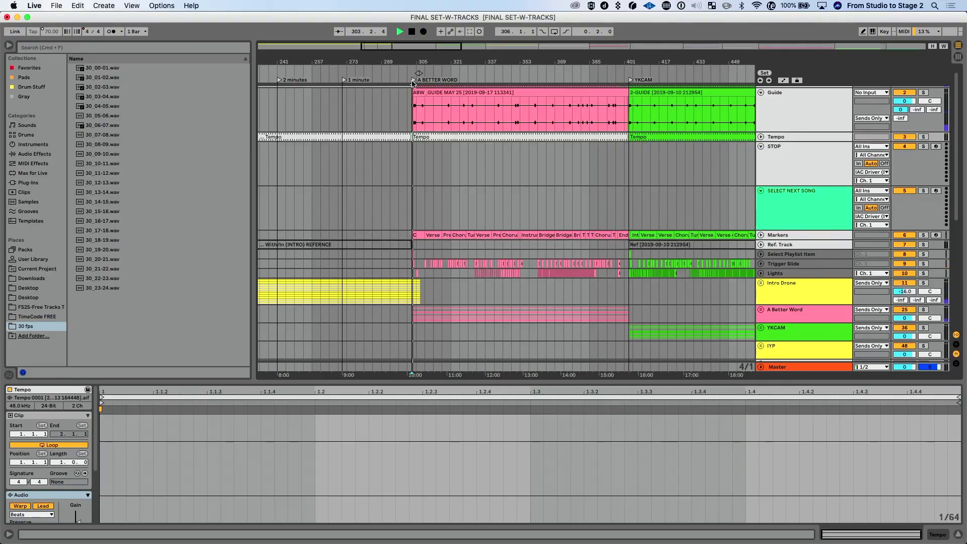